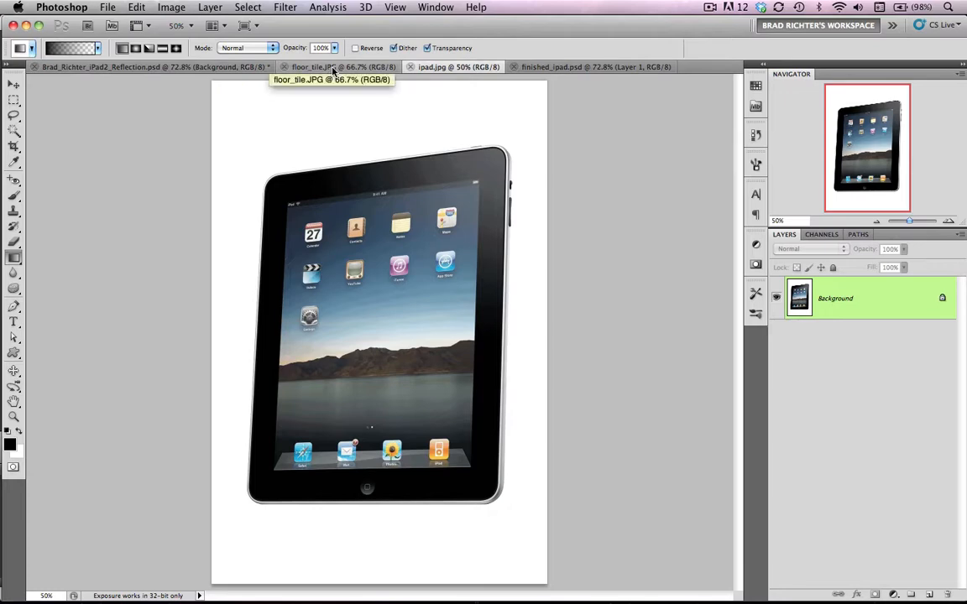
Review the floor tile image and the finished iPad composition with its layers.
click(298, 63)
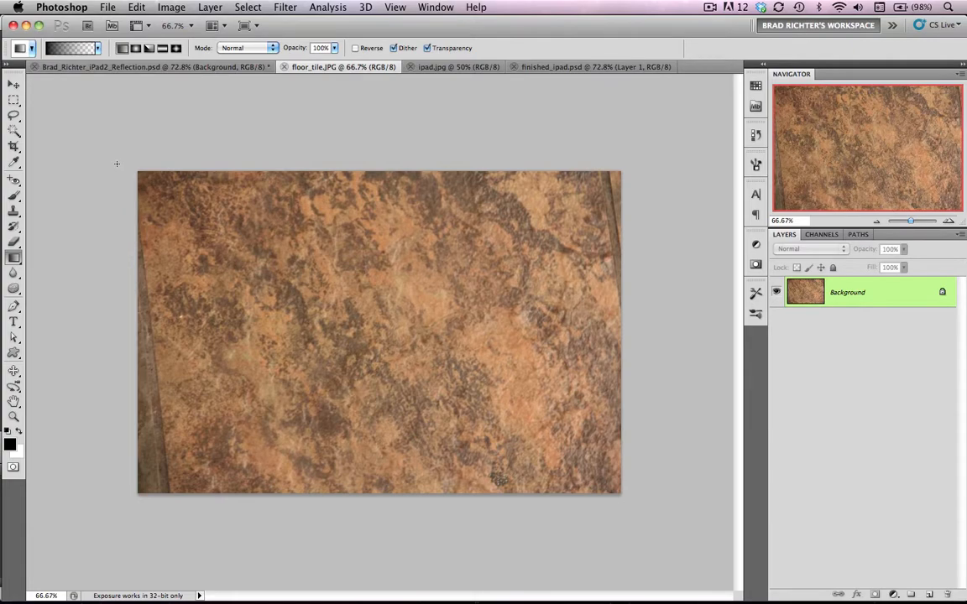
click(516, 66)
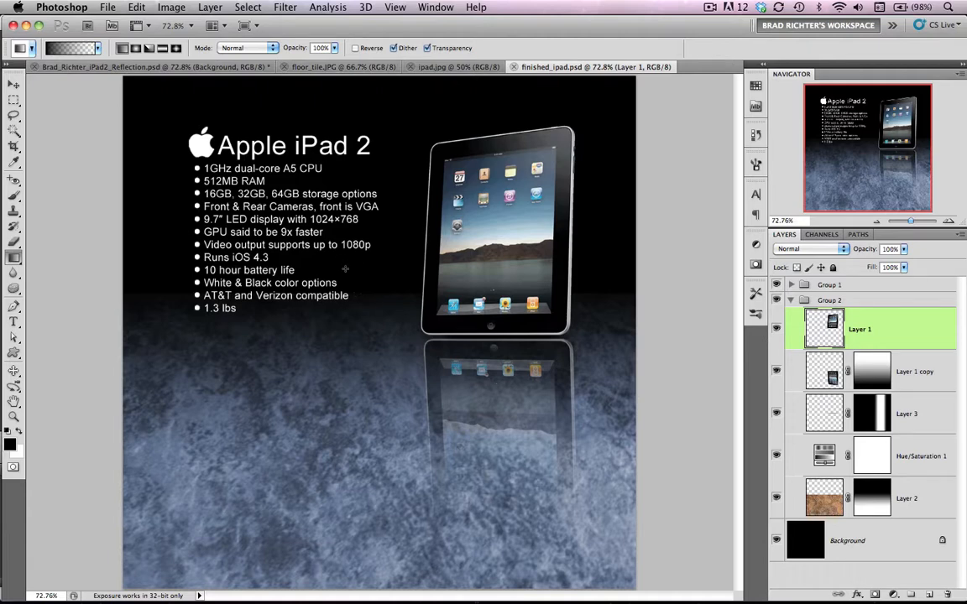
In ipad.jpg, select the whole image and subtract the white background with the Magic Wand, leaving only the iPad selected.
click(449, 69)
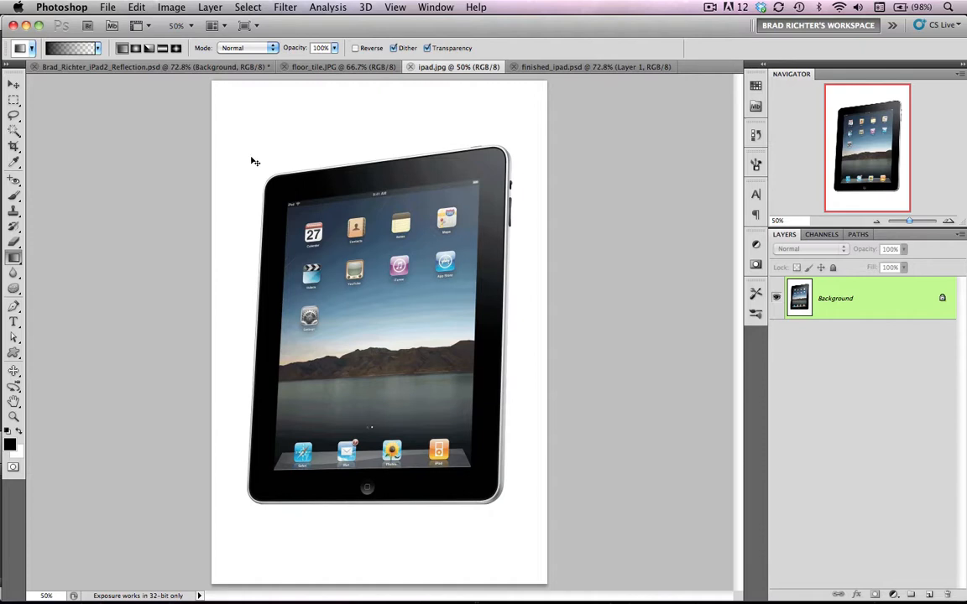
key(super+a)
key(w)
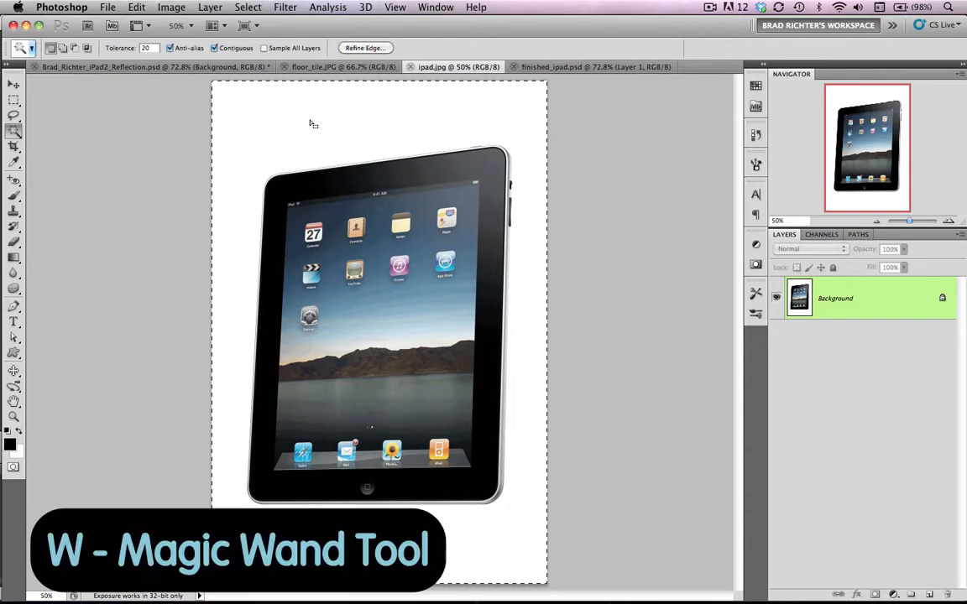
key(alt)
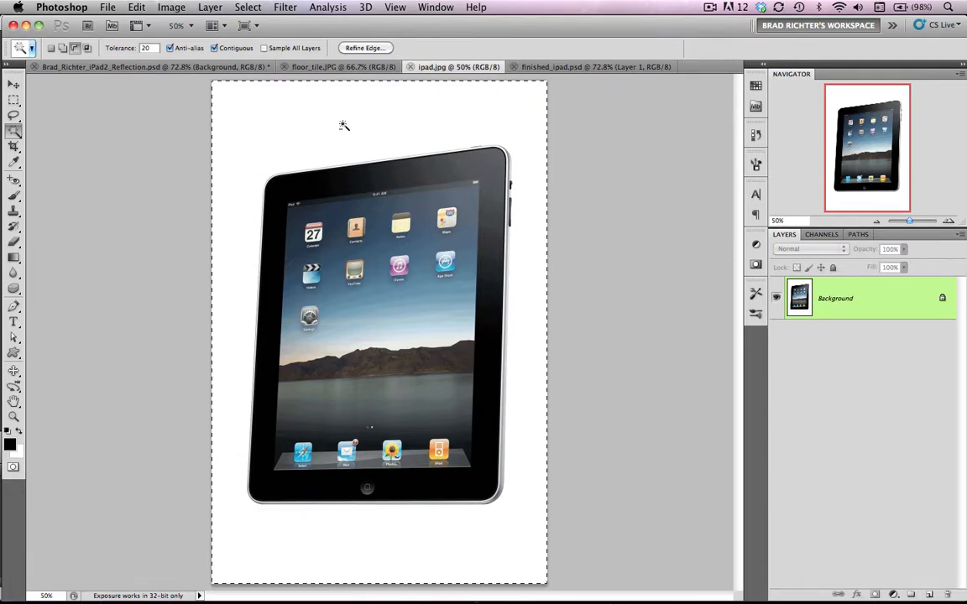
alt+click(344, 125)
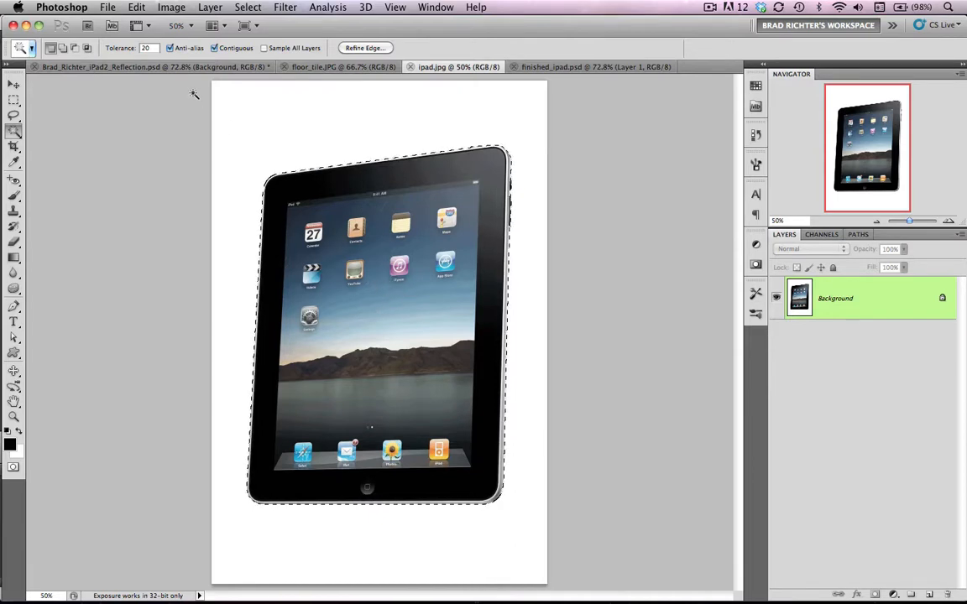
Copy the selected iPad and paste it into the iPad2 reflection document as a new layer.
click(141, 7)
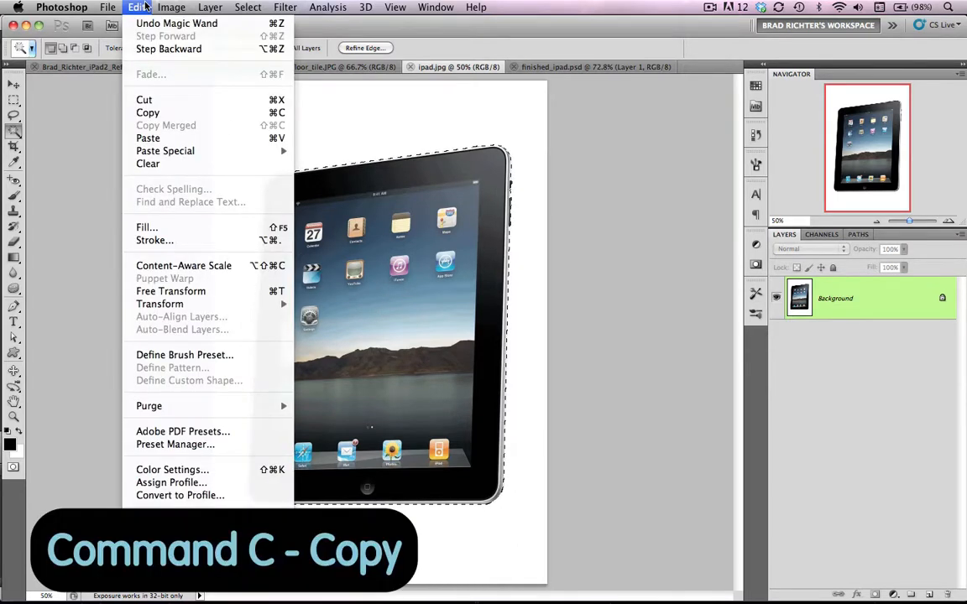
click(204, 113)
click(117, 65)
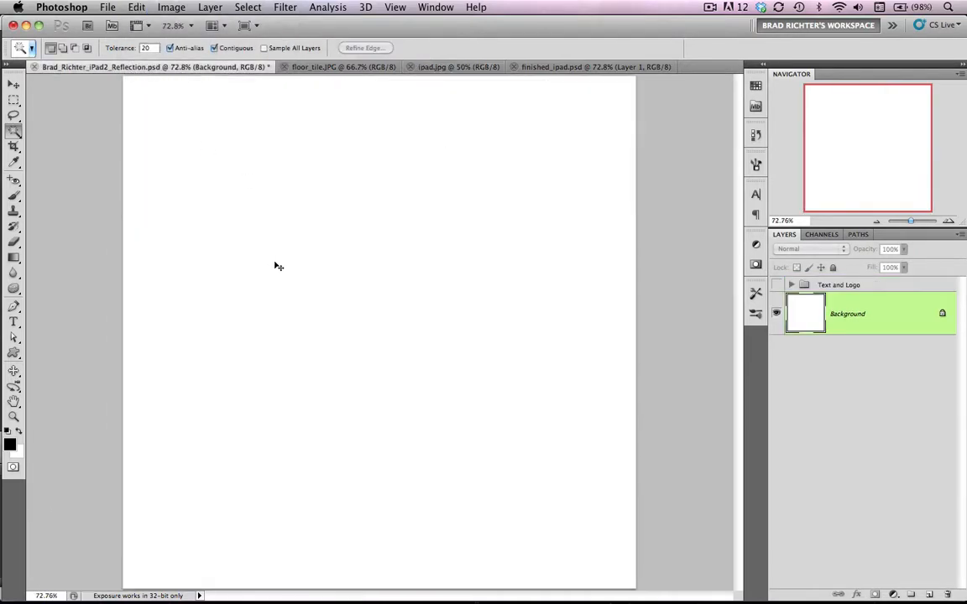
key(super+v)
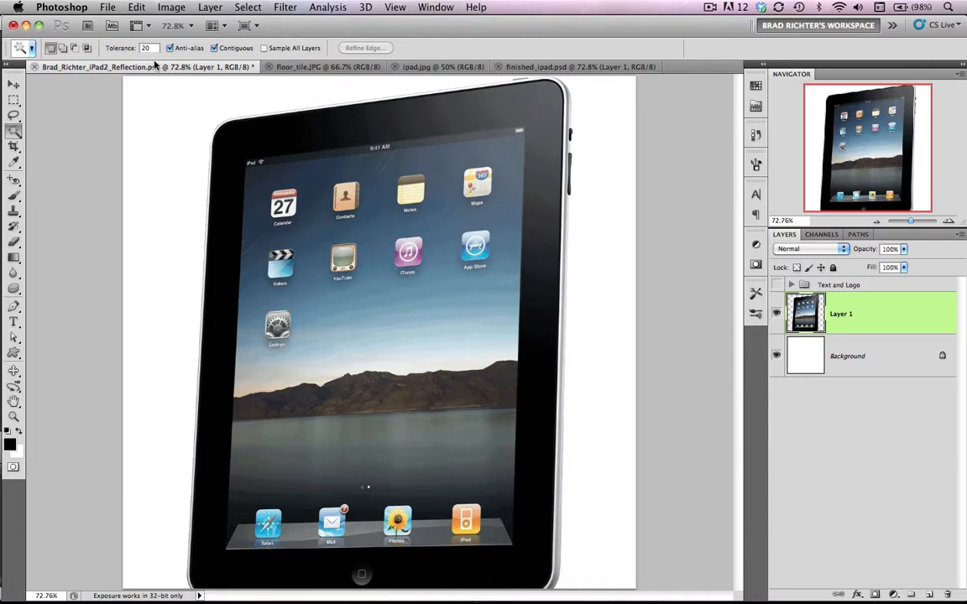
Scale the pasted iPad proportionally around its center to about 46%.
click(136, 6)
mouse_move(182, 305)
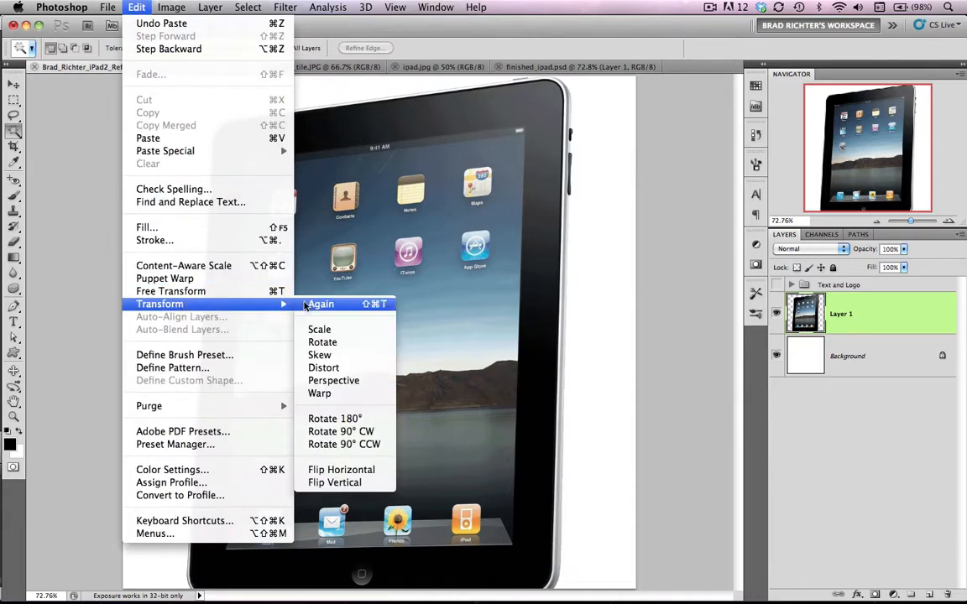
click(356, 336)
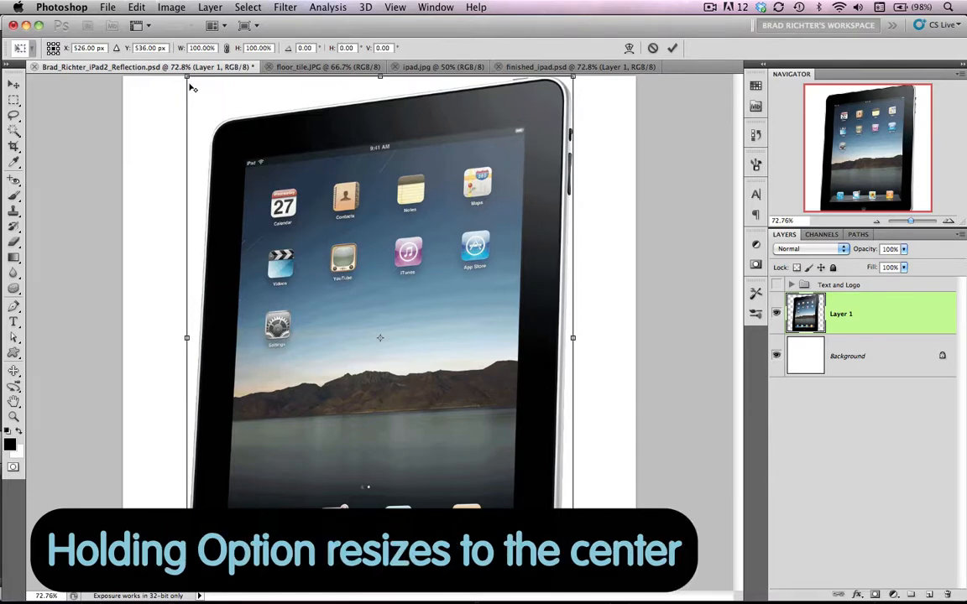
drag(186, 75, 279, 218)
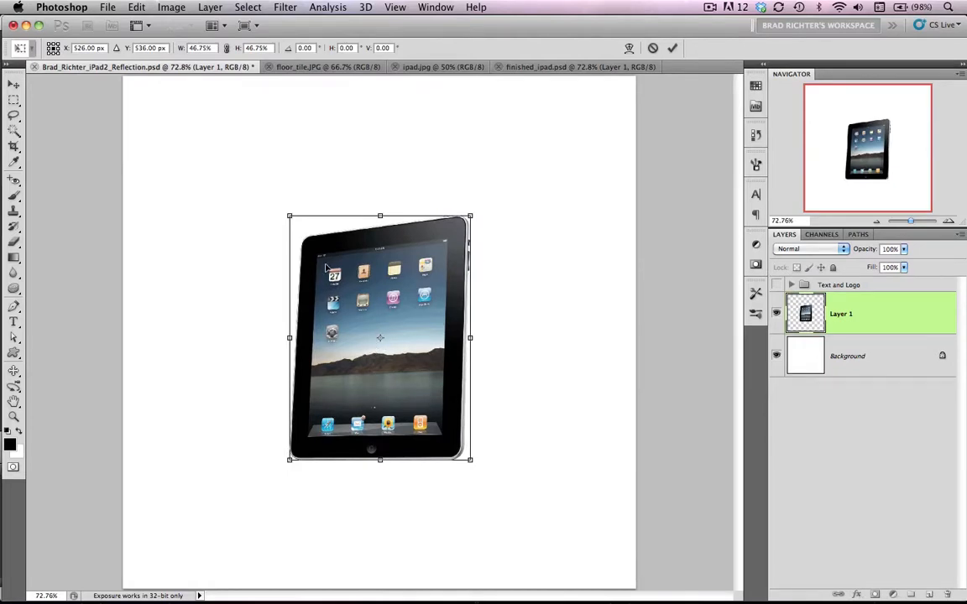
drag(292, 219, 255, 234)
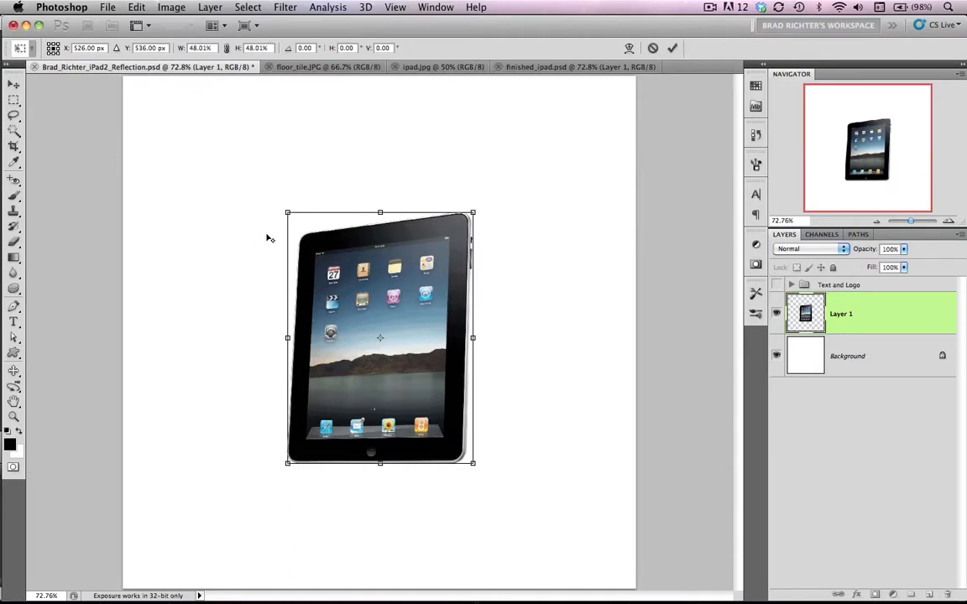
drag(282, 209, 286, 214)
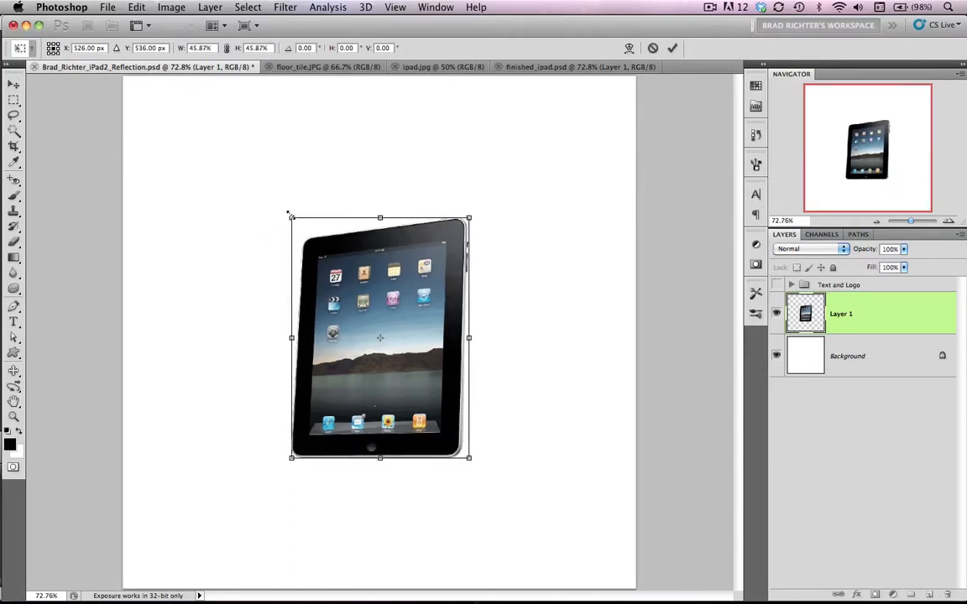
key(Return)
Move the iPad to the upper-right area of the canvas.
key(w)
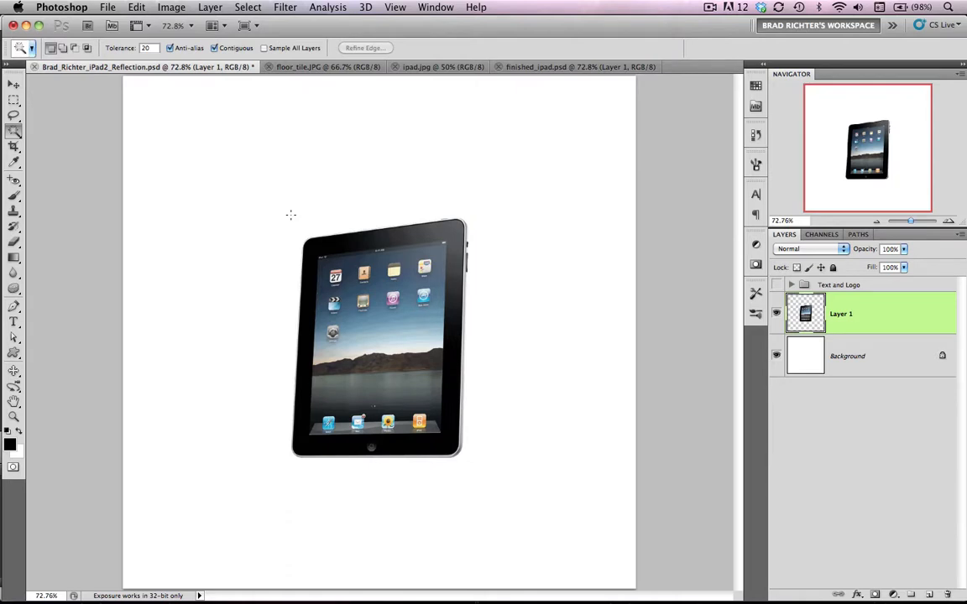
key(v)
drag(365, 349, 492, 222)
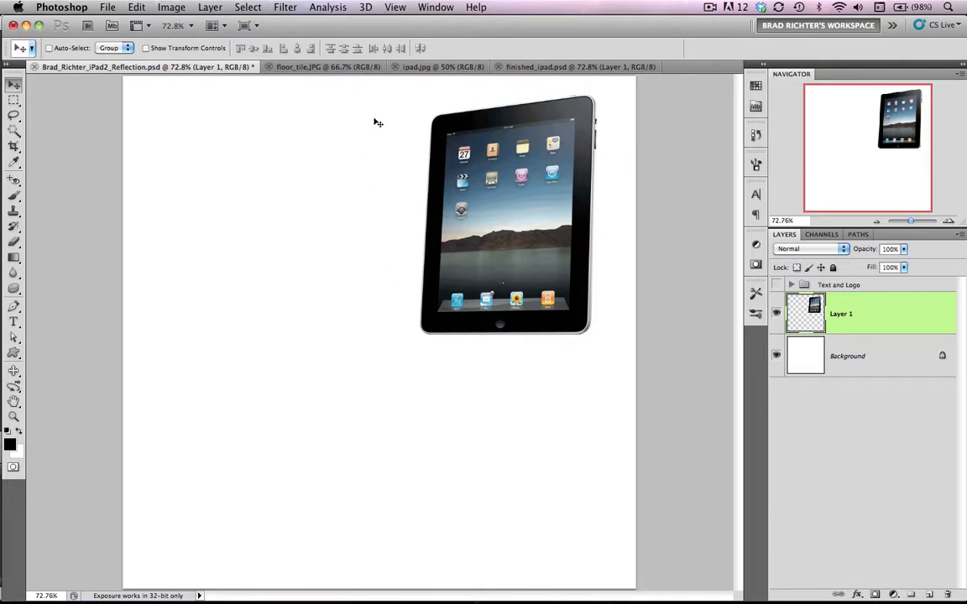
Copy a large rectangular area inside the tile edges of floor_tile.JPG and paste it into the iPad2 reflection document.
click(338, 67)
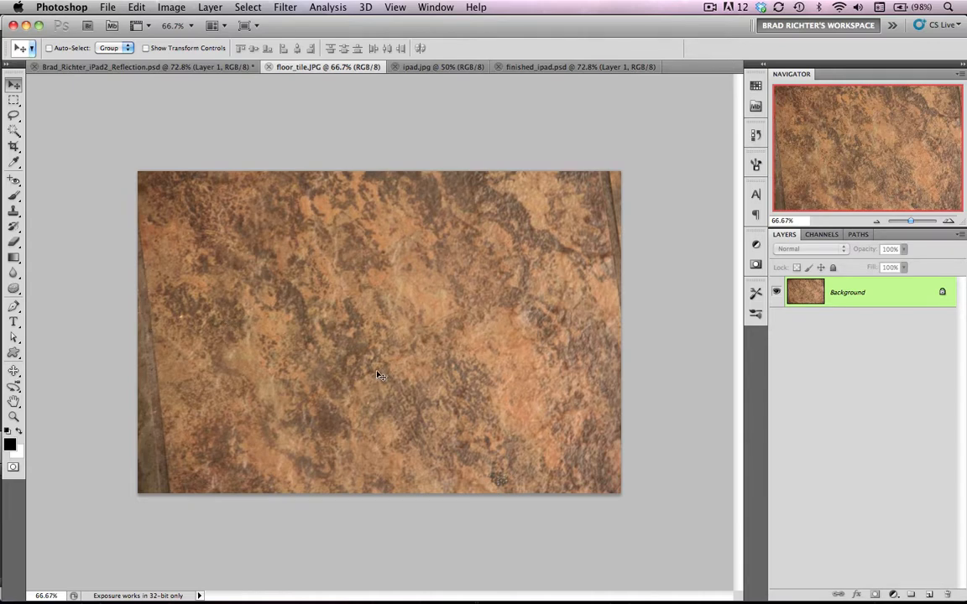
key(m)
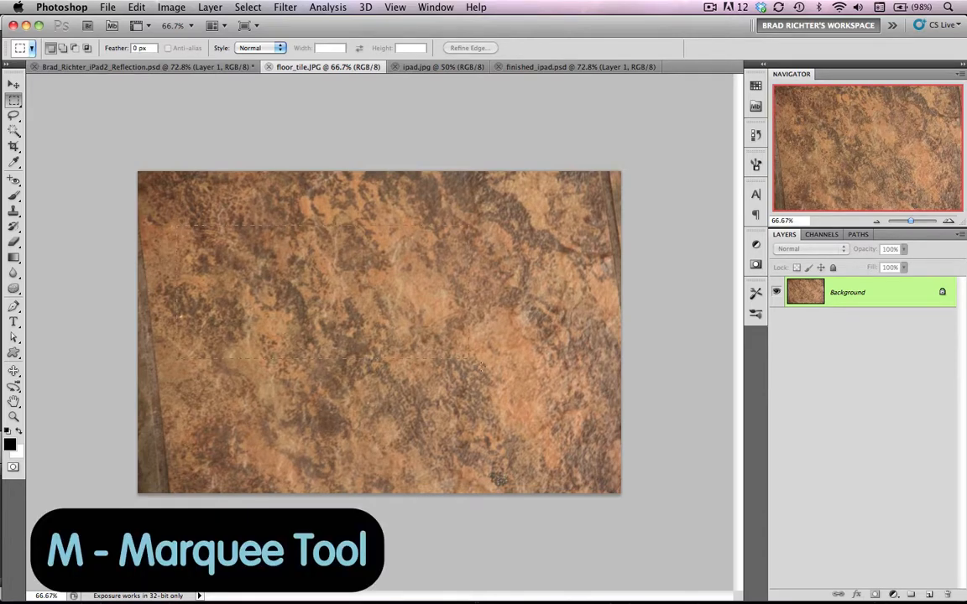
drag(475, 362, 576, 463)
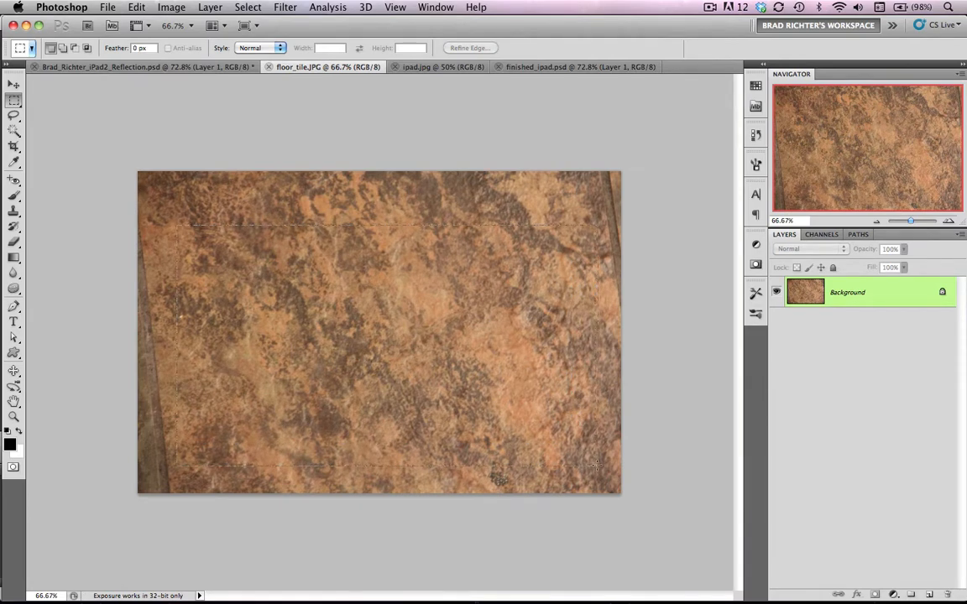
key(super+z)
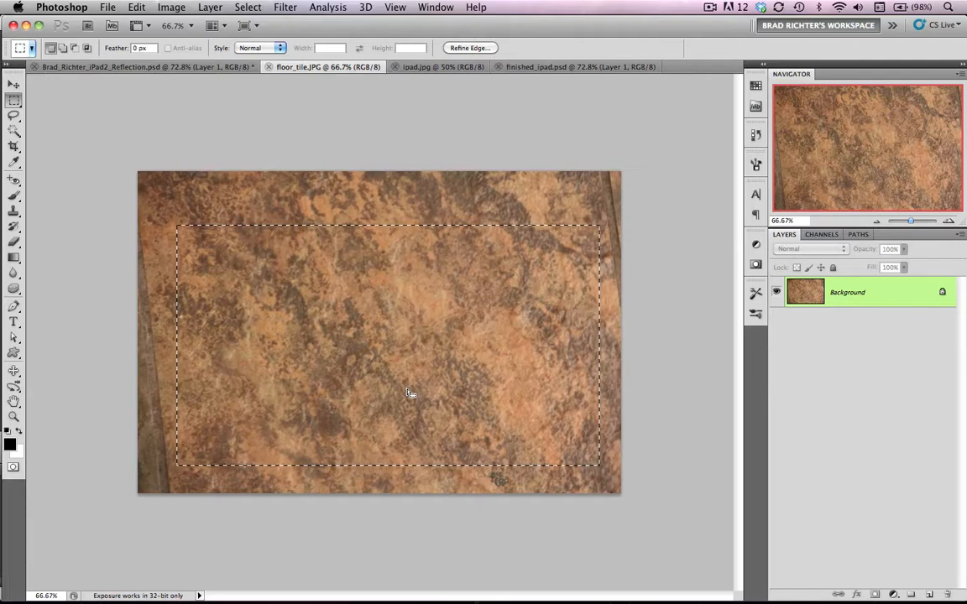
click(198, 68)
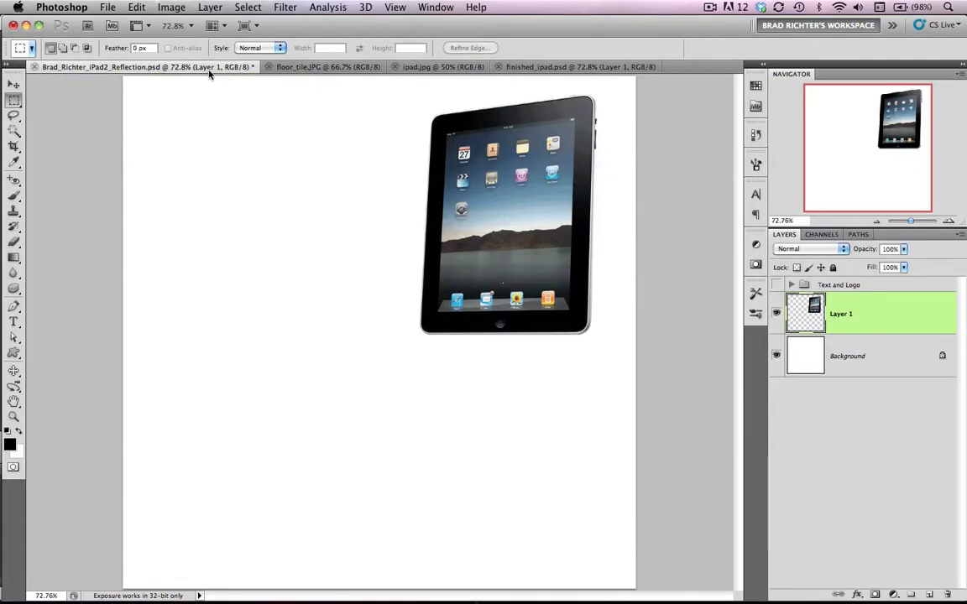
key(super+v)
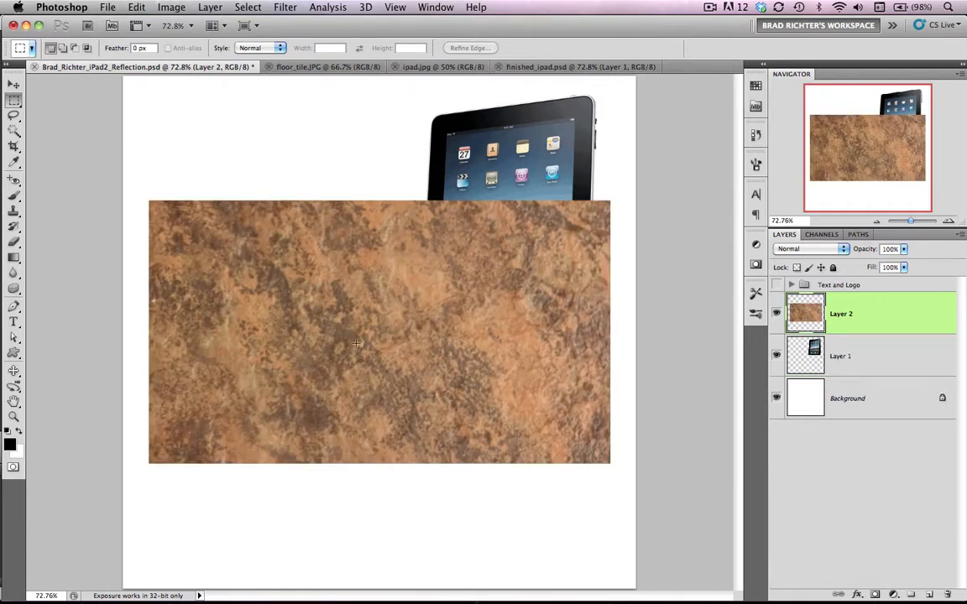
Free-transform the pasted floor texture, scaling it proportionally around its center to about 118% so it spans the canvas width.
key(super+minus)
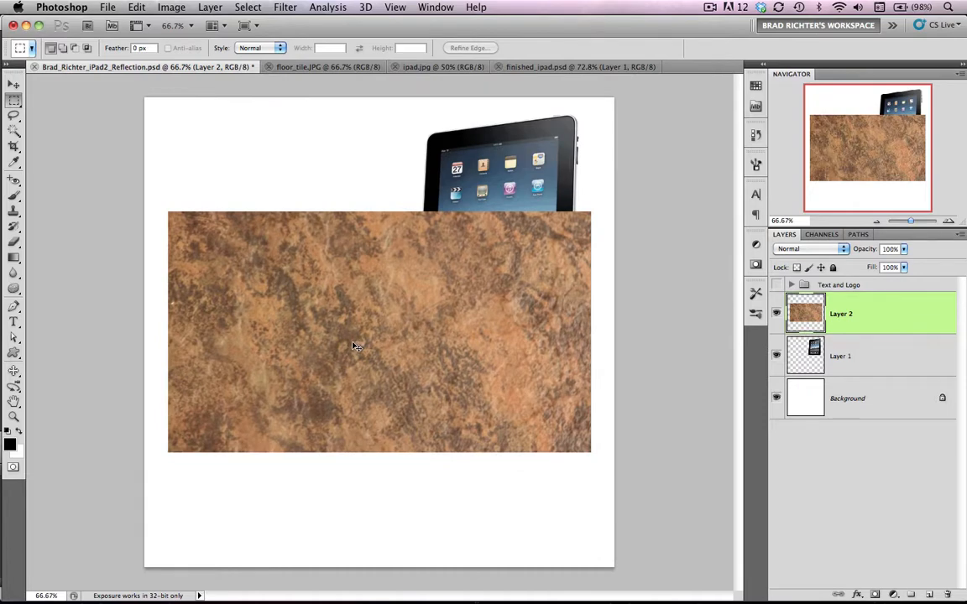
key(super+t)
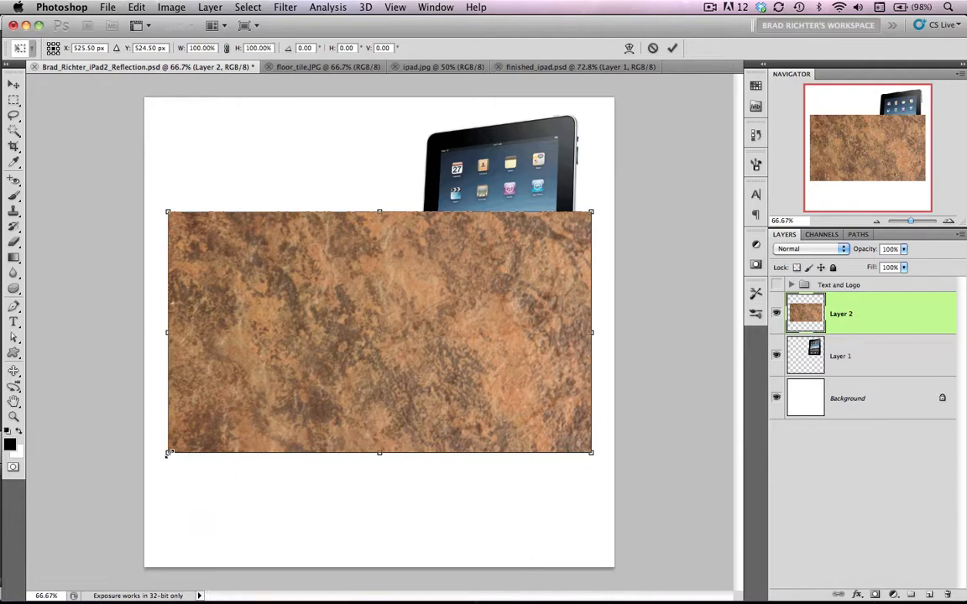
drag(168, 452, 130, 476)
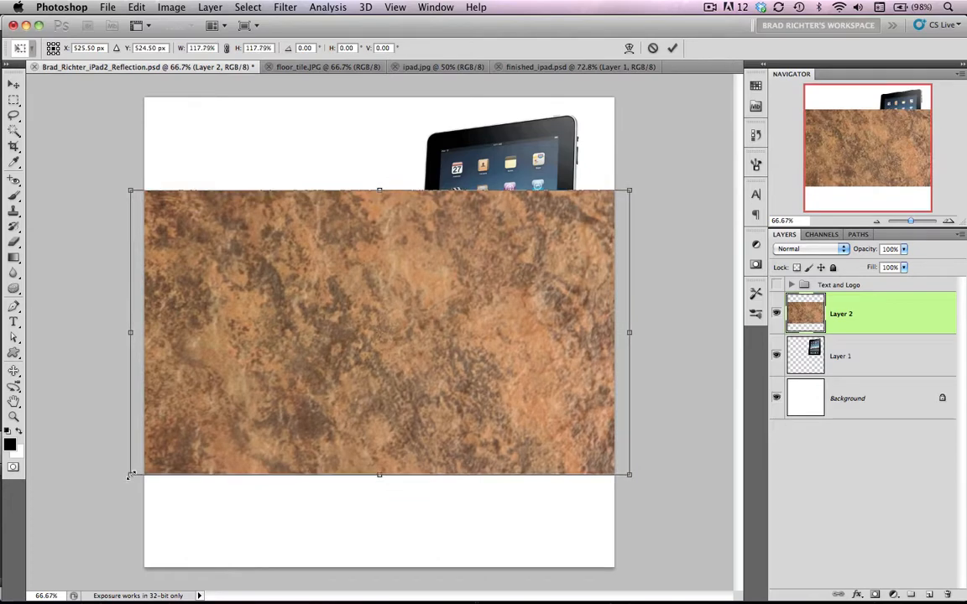
Apply a Perspective transform that widens the texture's lower edge, about 148% width, and move it down to fill the lower canvas.
right_click(247, 374)
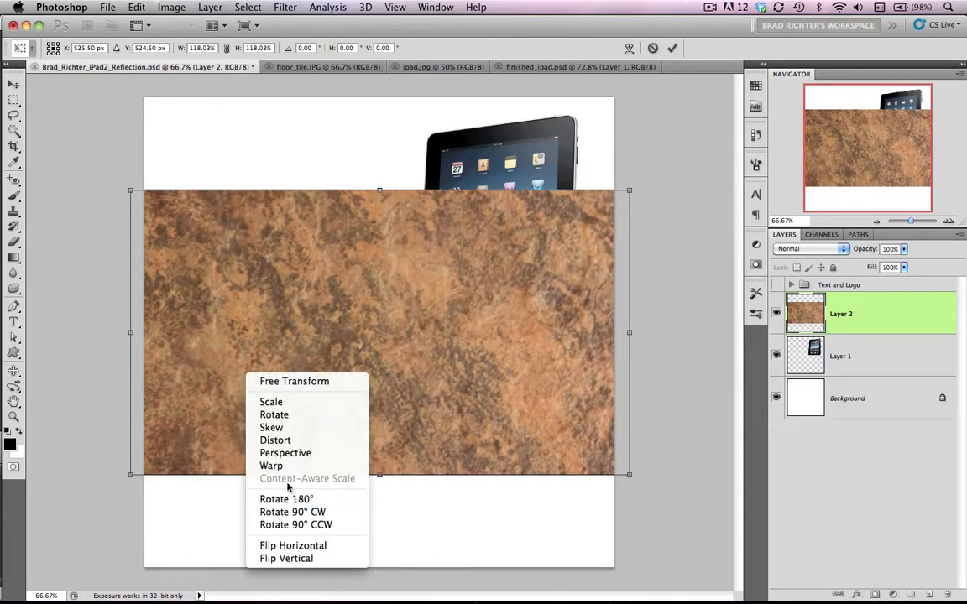
click(309, 454)
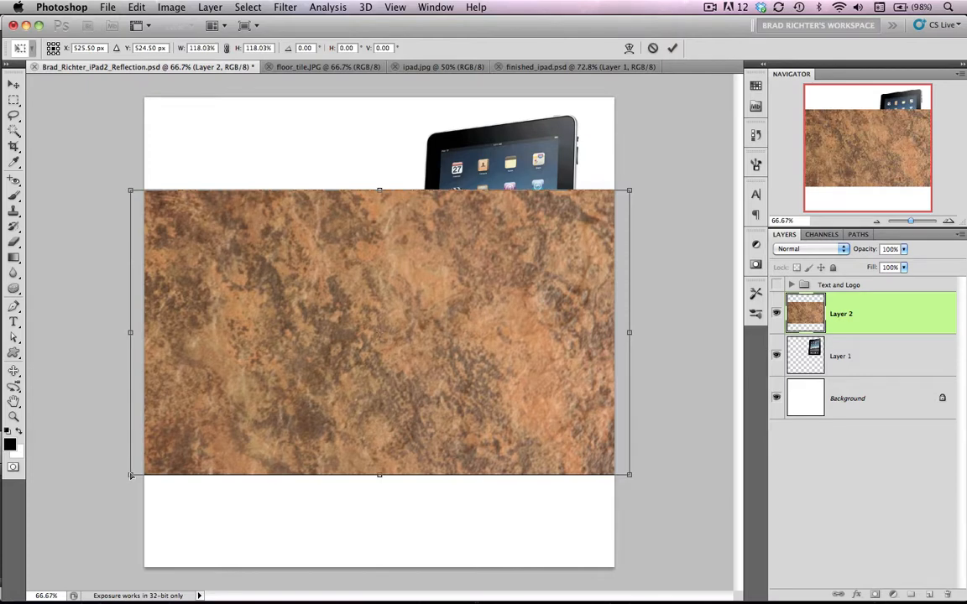
drag(131, 475, 67, 508)
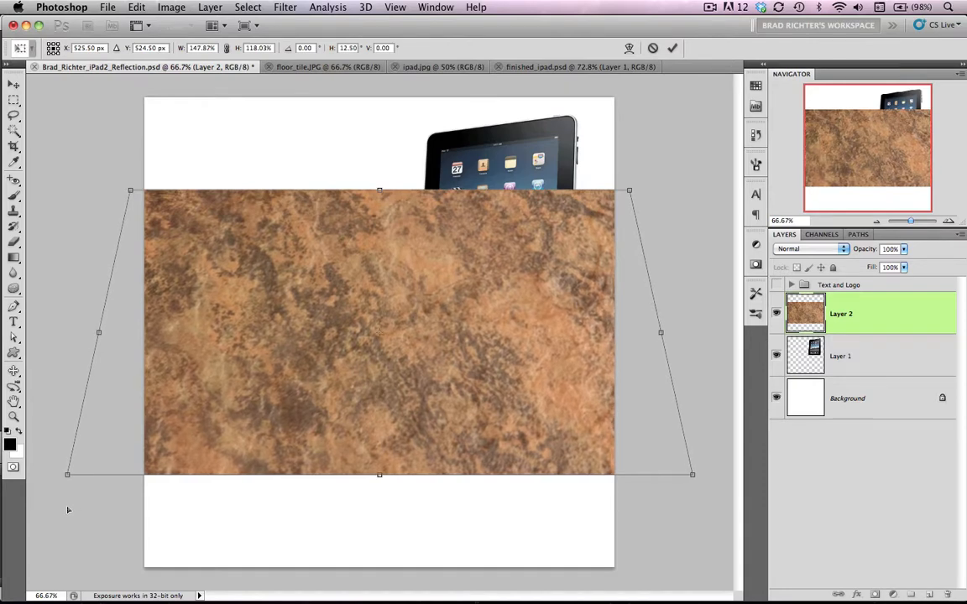
drag(367, 322, 366, 420)
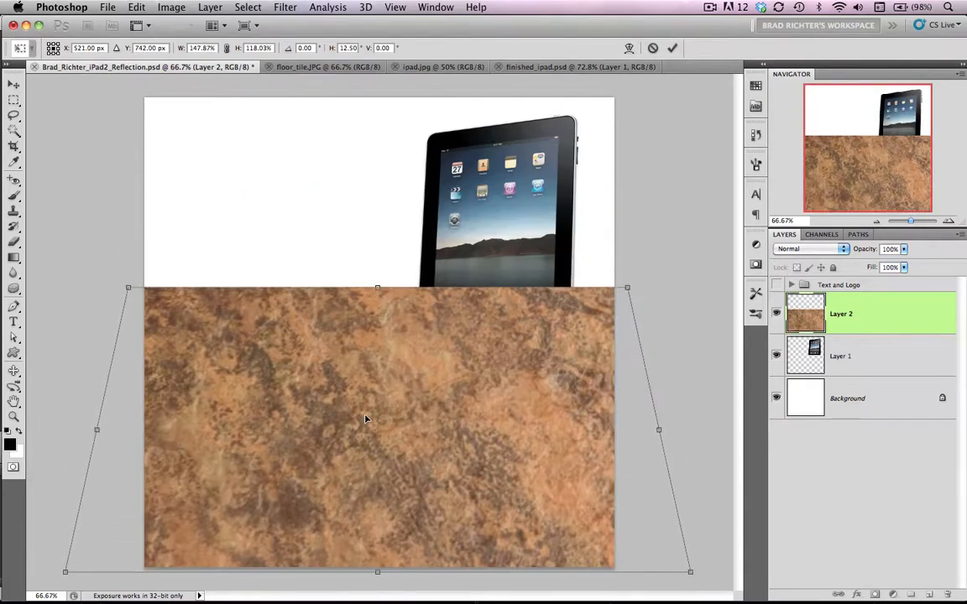
key(Return)
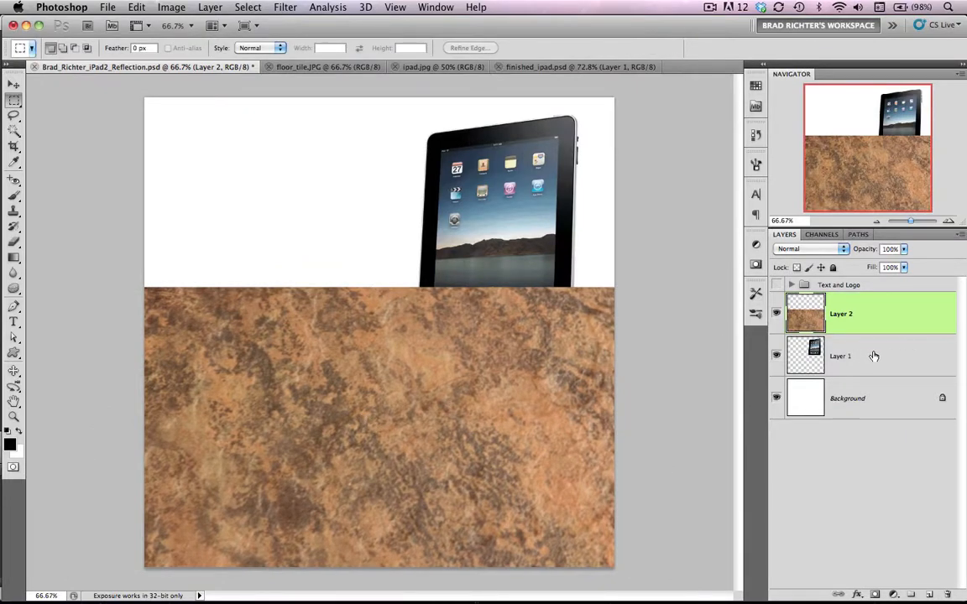
Place the floor texture layer below the iPad layer and rename it Floor.
mouse_move(883, 326)
mouse_down()
mouse_move(885, 367)
mouse_move(859, 371)
mouse_up()
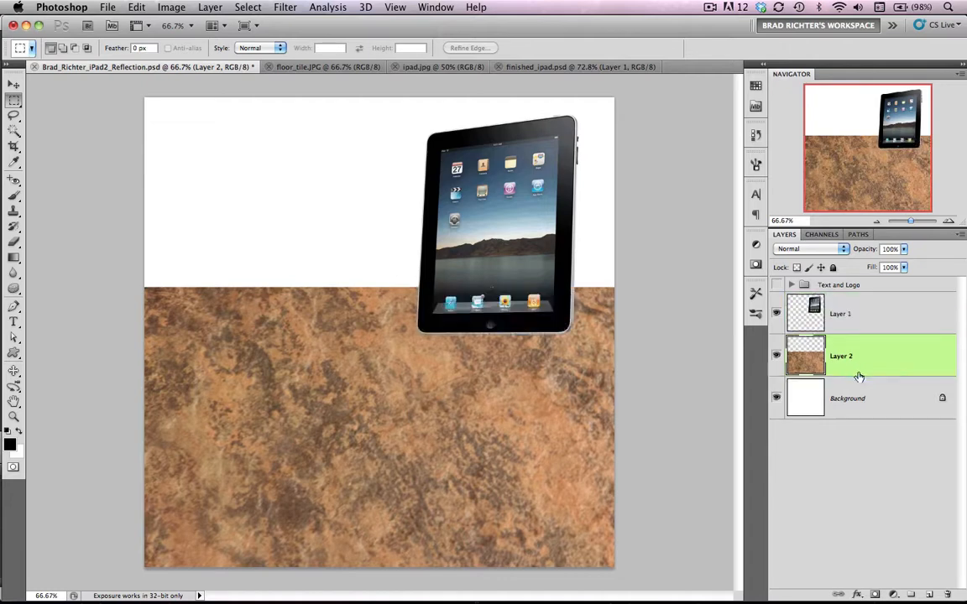
double_click(842, 357)
text(Flior)
key(Return)
double_click(837, 356)
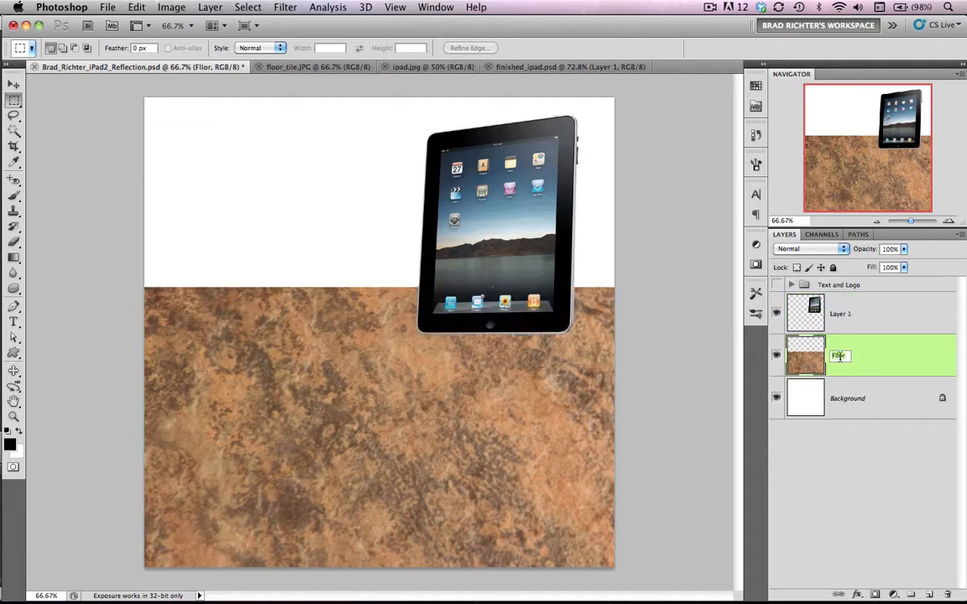
text(Floor)
key(Return)
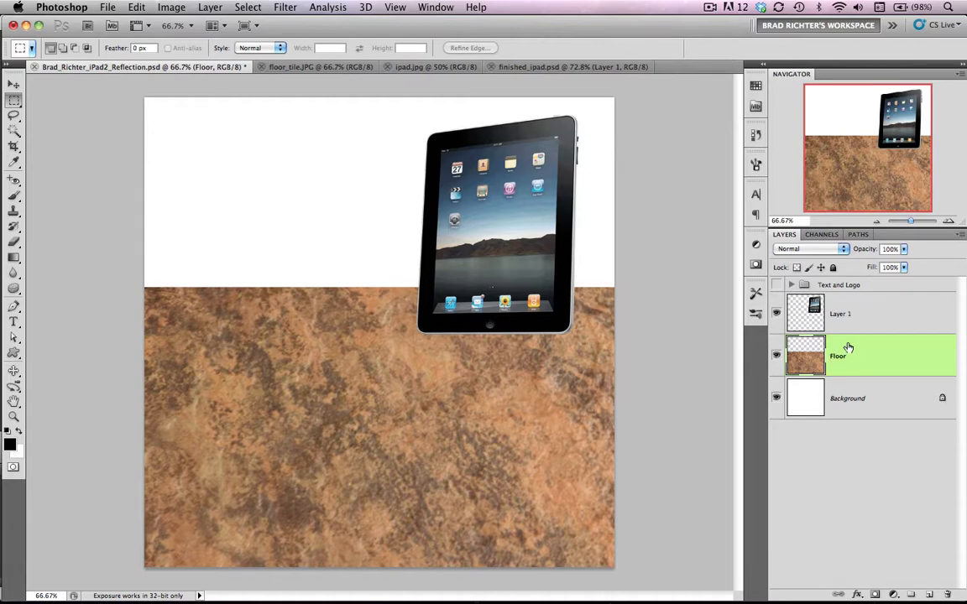
Rename Layer 1, which holds the tablet, to iPad.
double_click(846, 314)
key(BackSpace)
text(iPa)
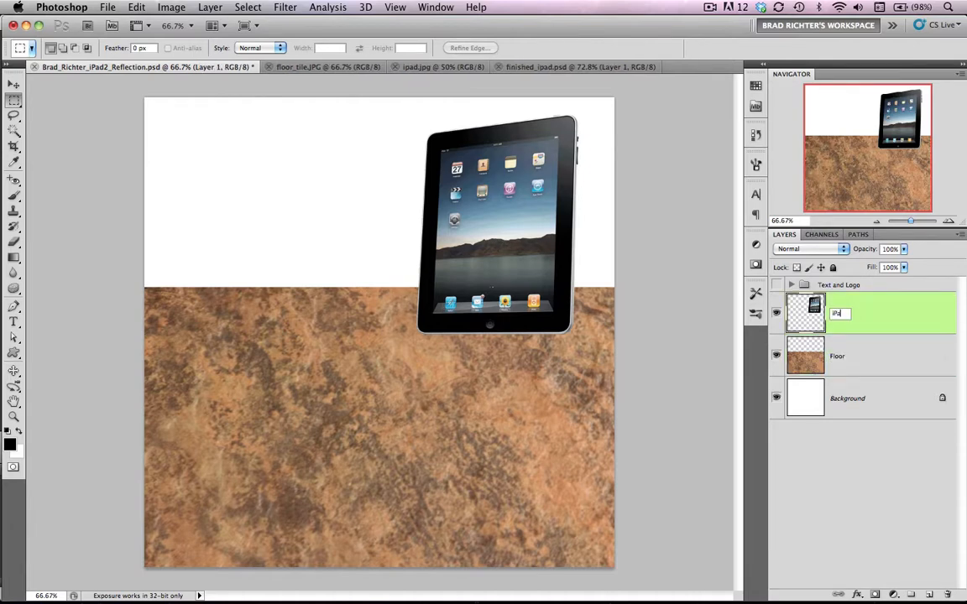
text(d)
key(Return)
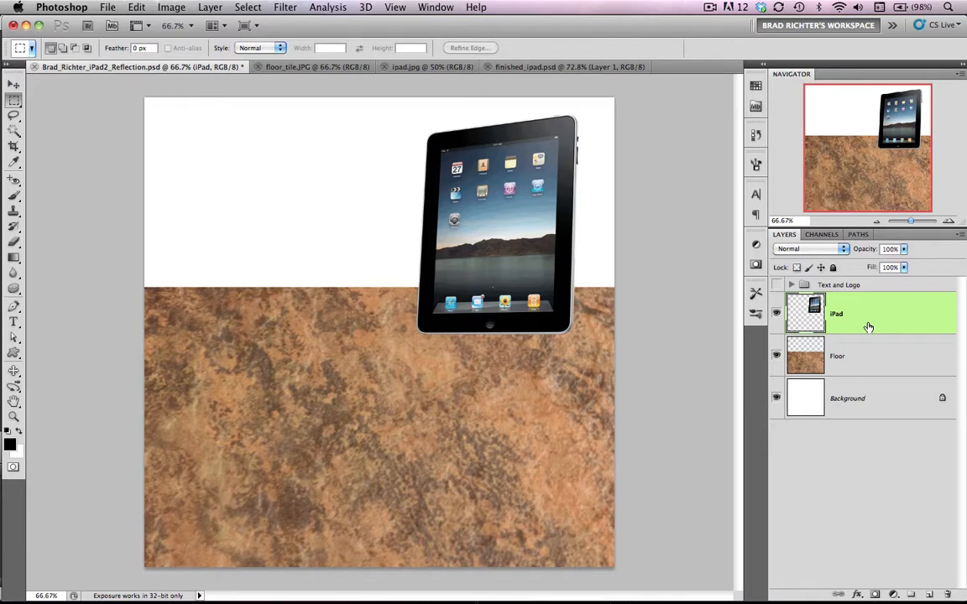
Duplicate the iPad layer and place the copy, flipped vertically, directly beneath the upright tablet so their bottom edges meet.
key(ctrl+j)
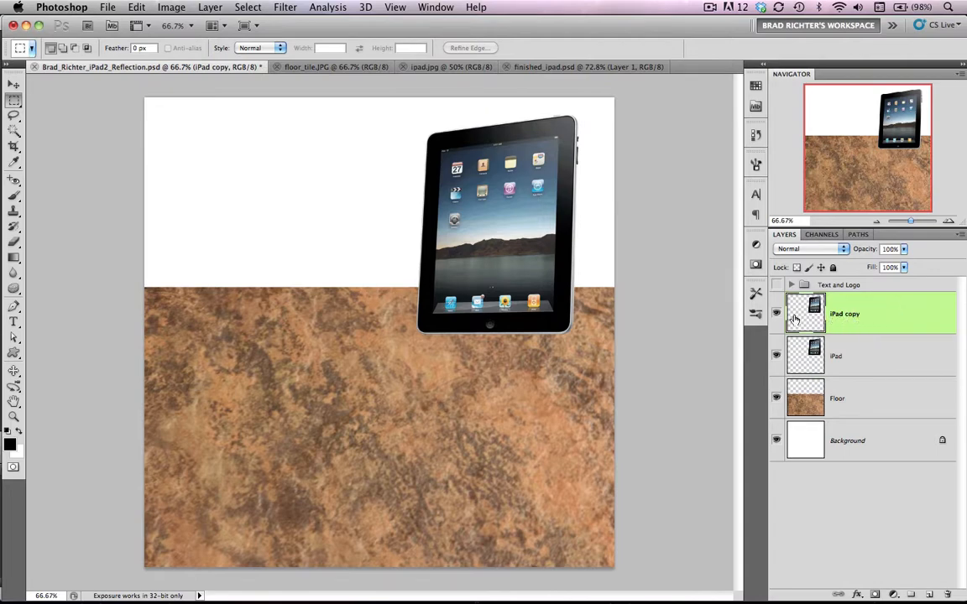
key(ctrl+t)
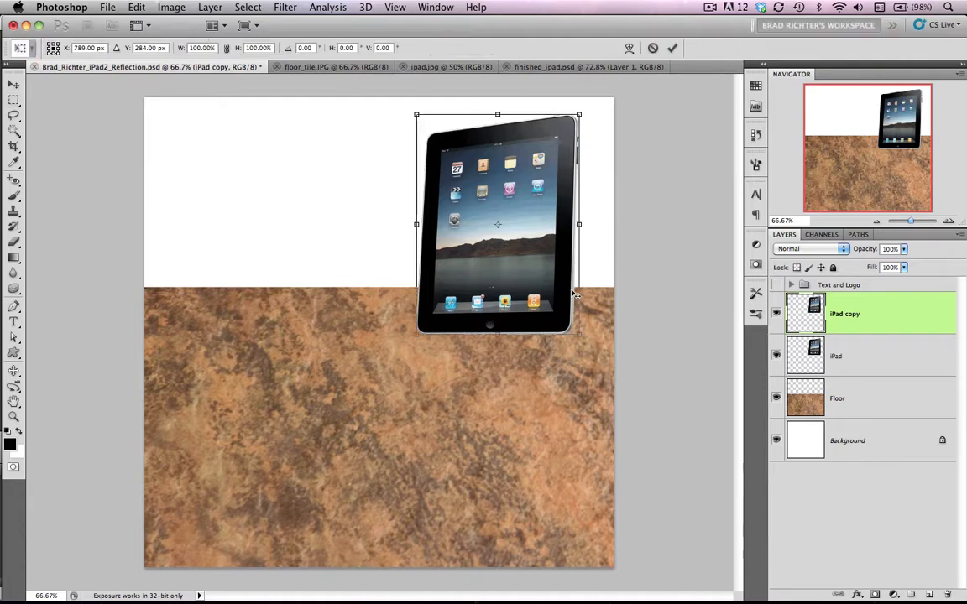
right_click(521, 285)
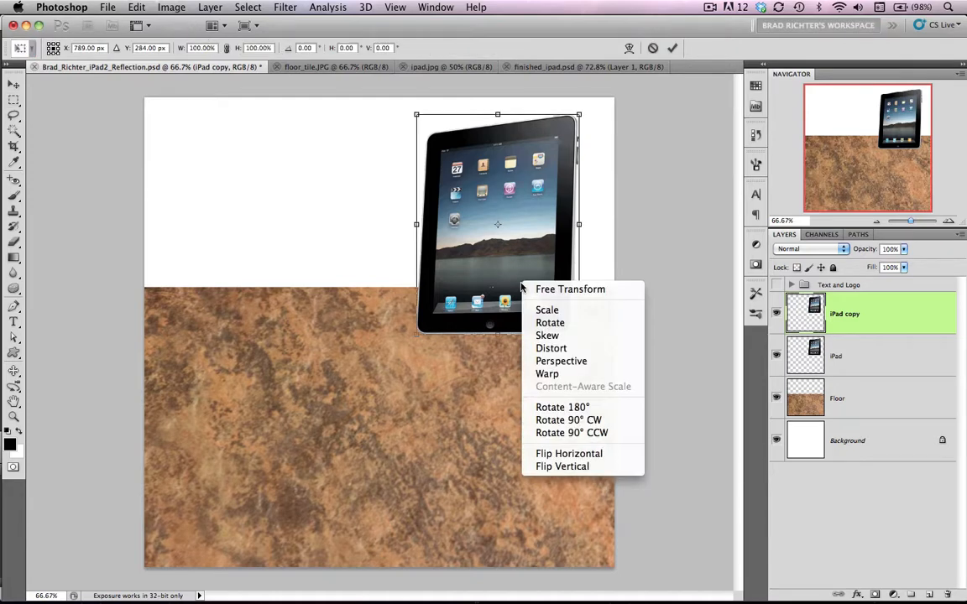
click(583, 467)
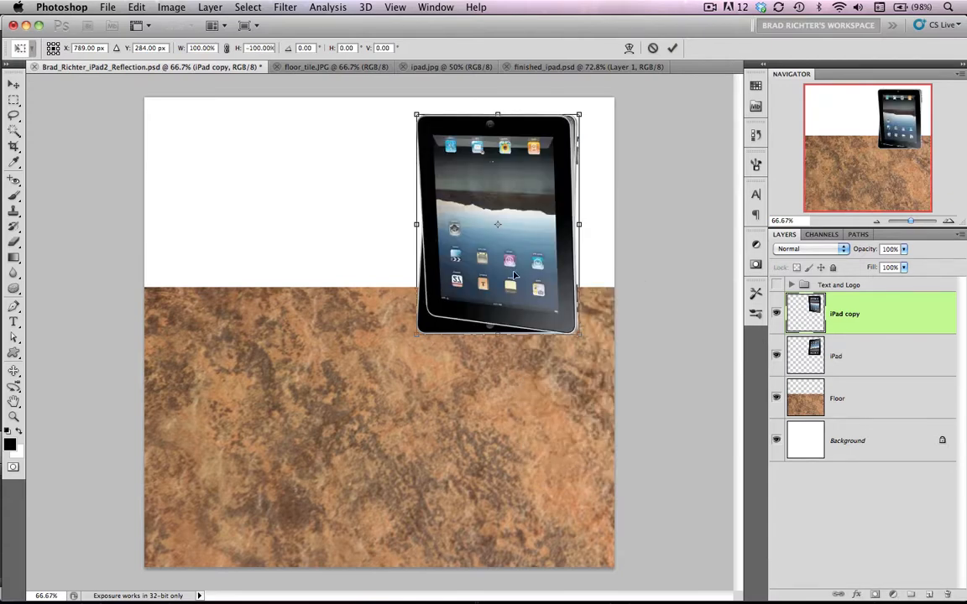
drag(508, 249, 507, 469)
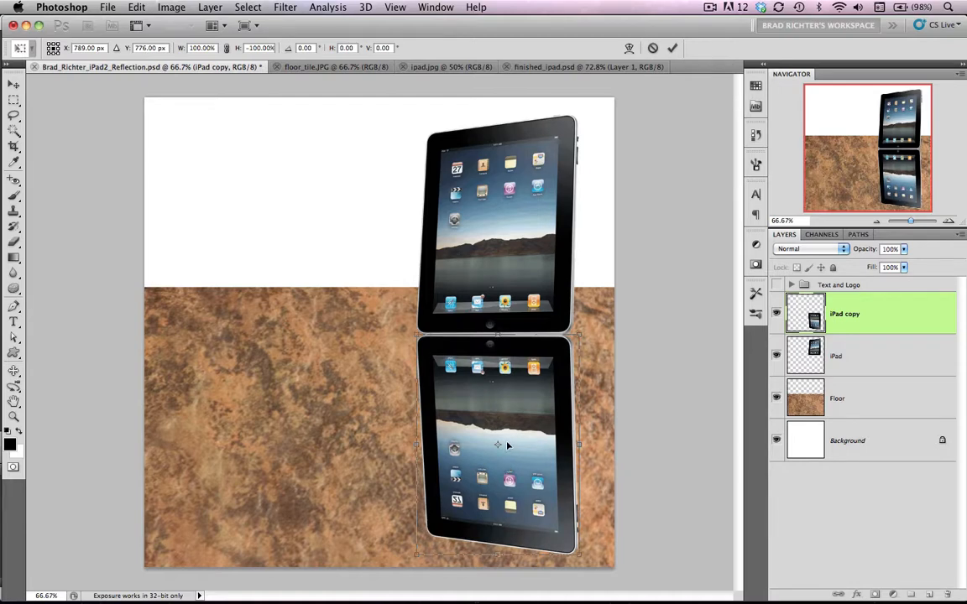
key(Return)
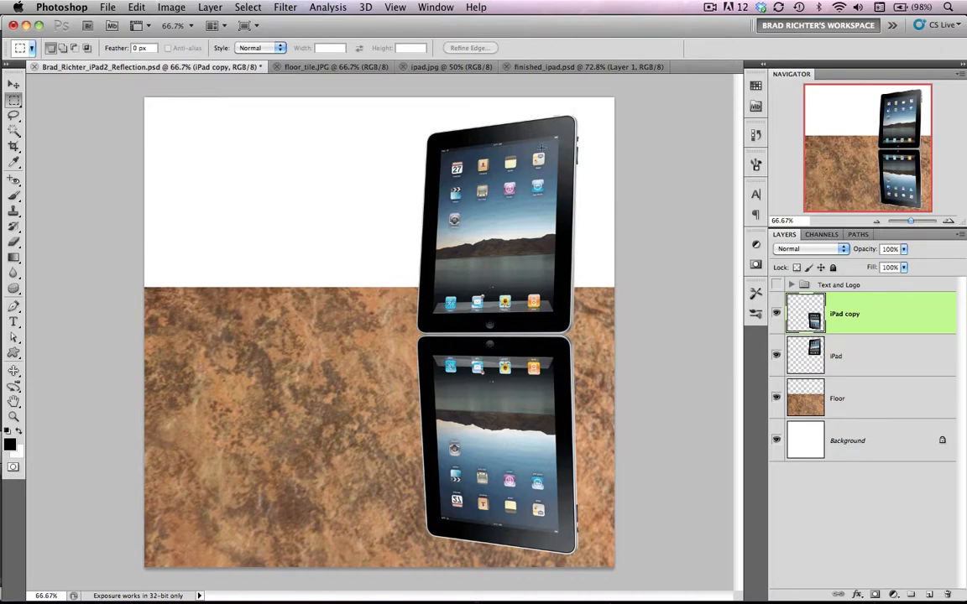
Check the reflection in finished_ipad.psd and add a layer mask to the iPad copy layer in the working document.
click(521, 65)
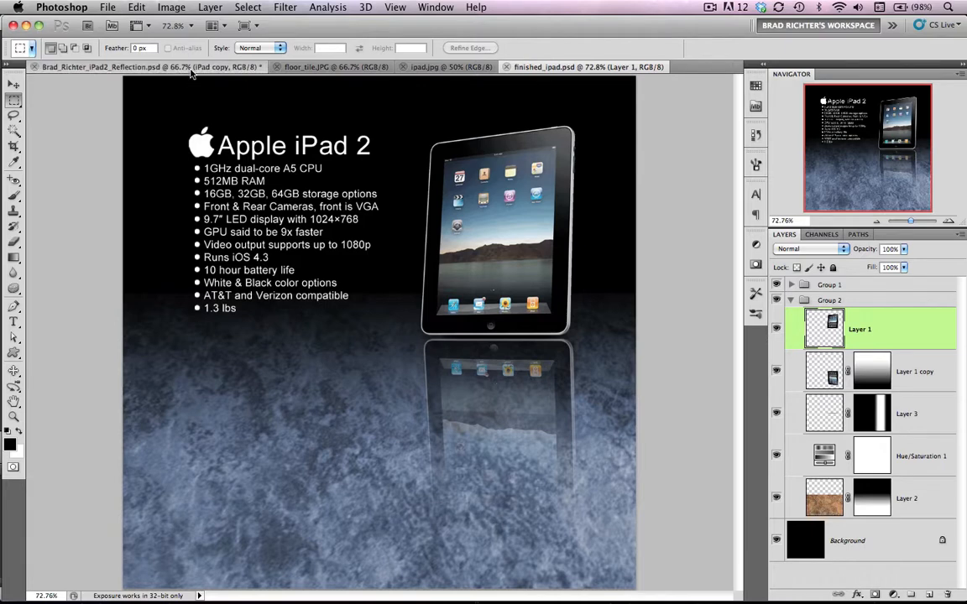
click(172, 65)
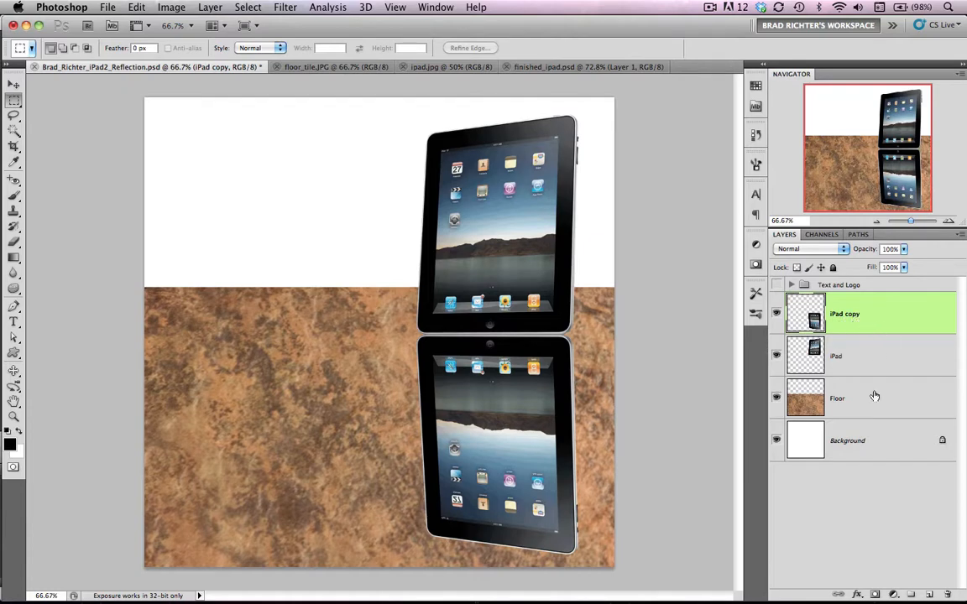
click(874, 594)
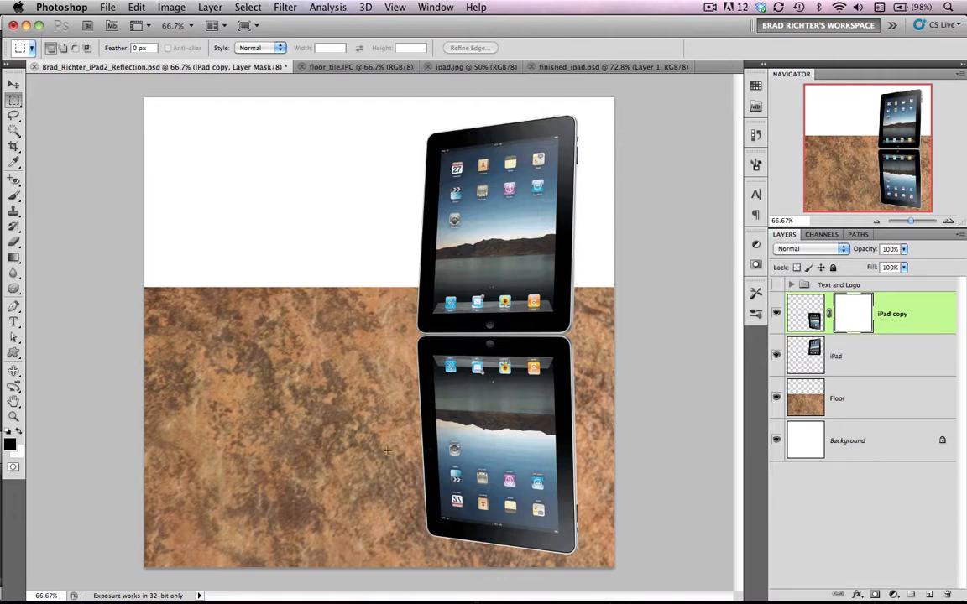
Fade out the lower part of the flipped tablet with black Foreground to Transparent linear gradients drawn upward on its layer mask.
key(g)
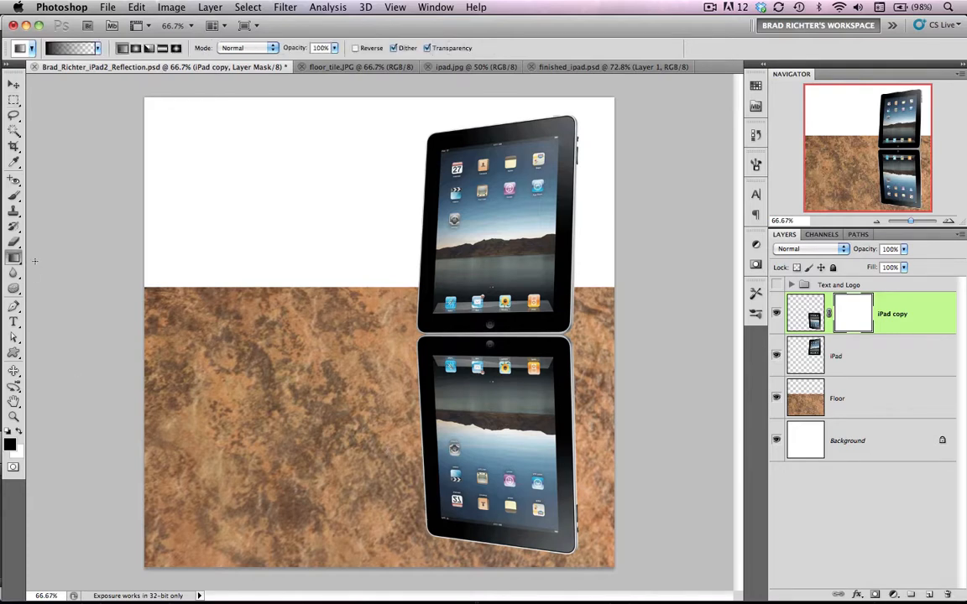
click(12, 257)
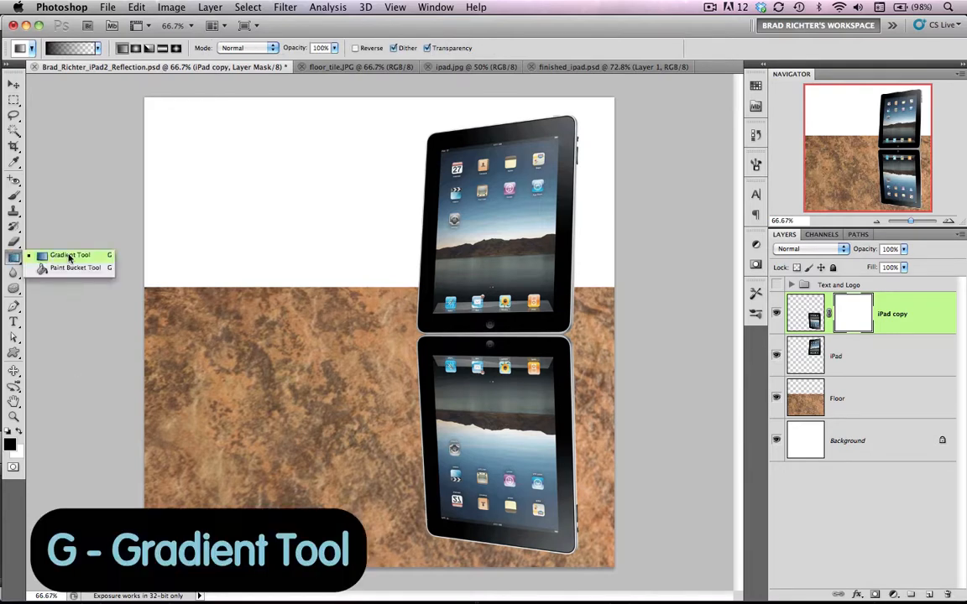
click(70, 255)
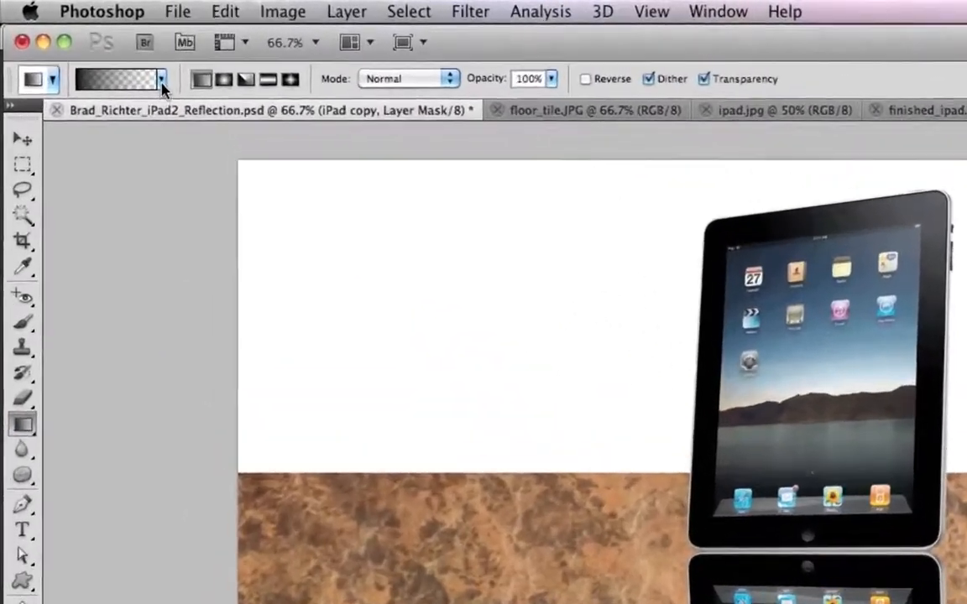
click(134, 66)
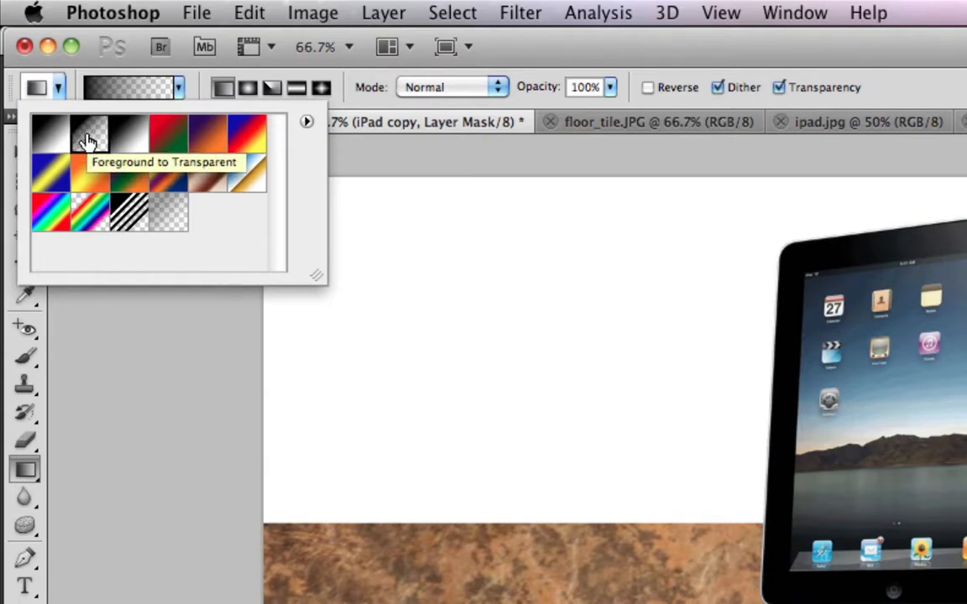
click(87, 135)
click(179, 91)
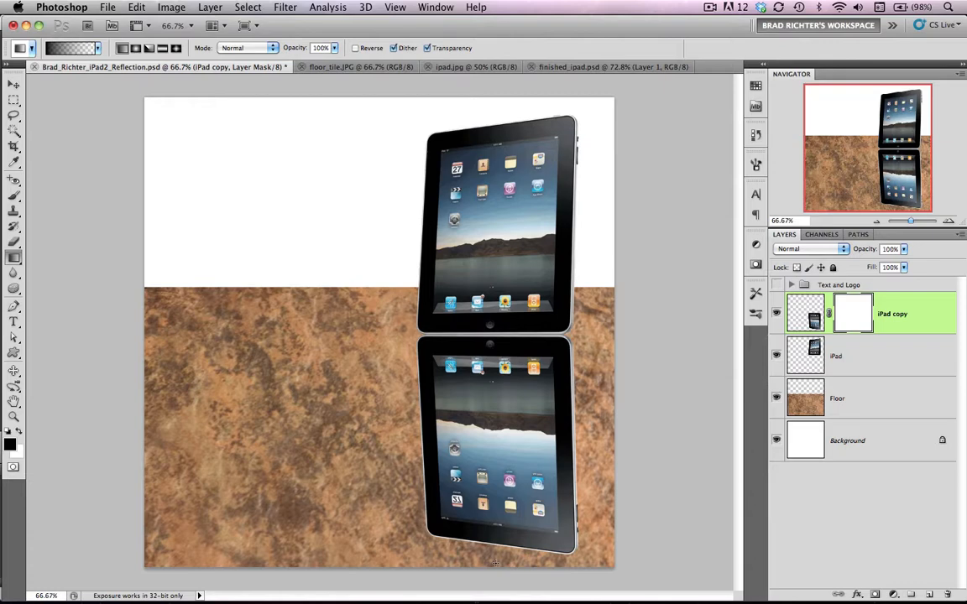
drag(495, 561, 494, 302)
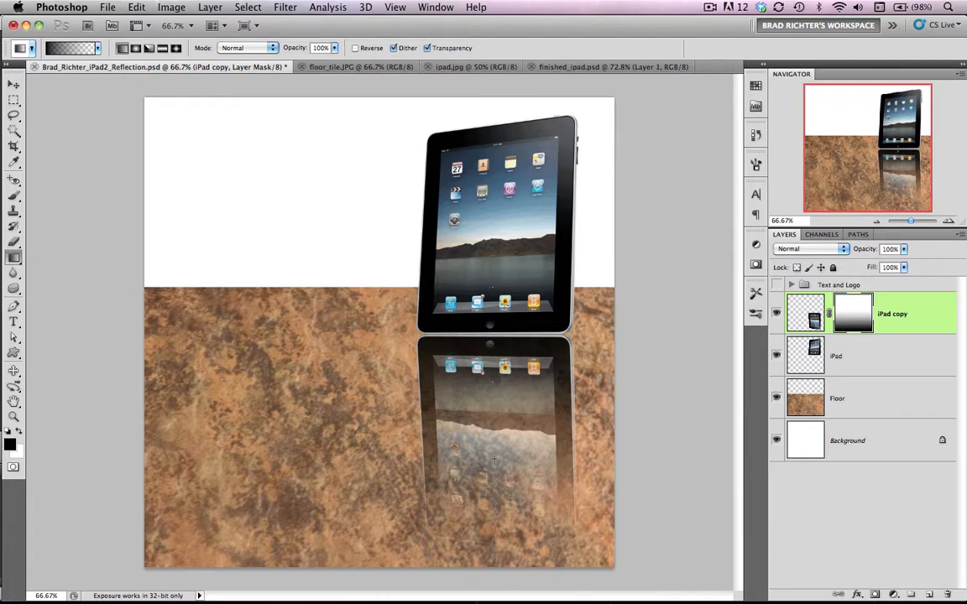
drag(493, 391, 493, 401)
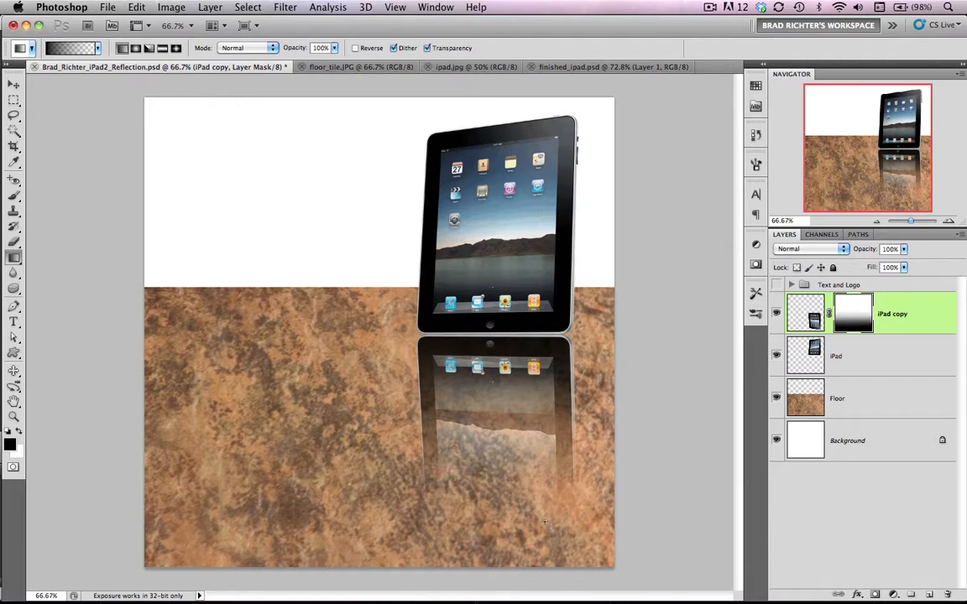
Fill the Background layer with the black foreground color.
click(877, 453)
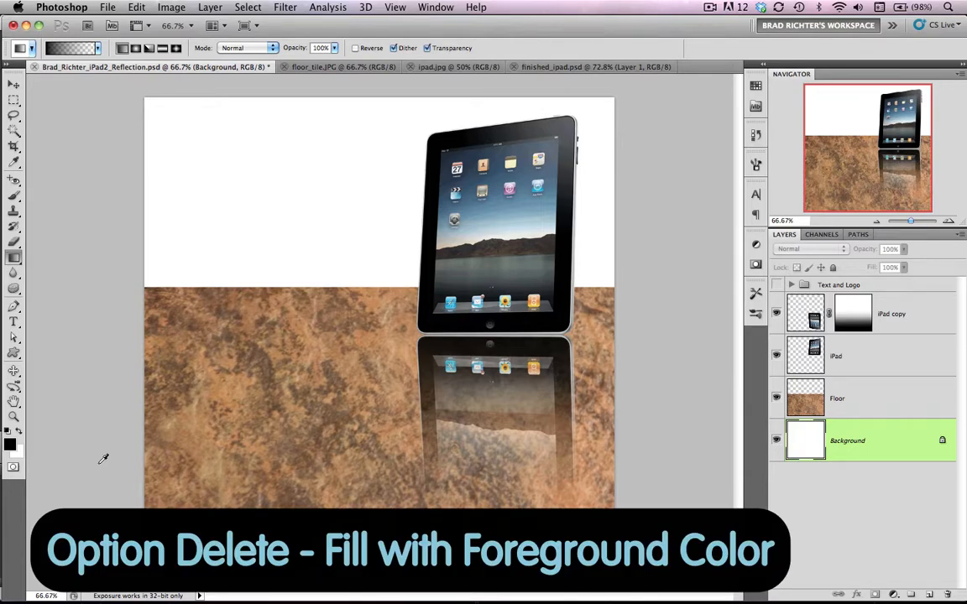
key(alt+BackSpace)
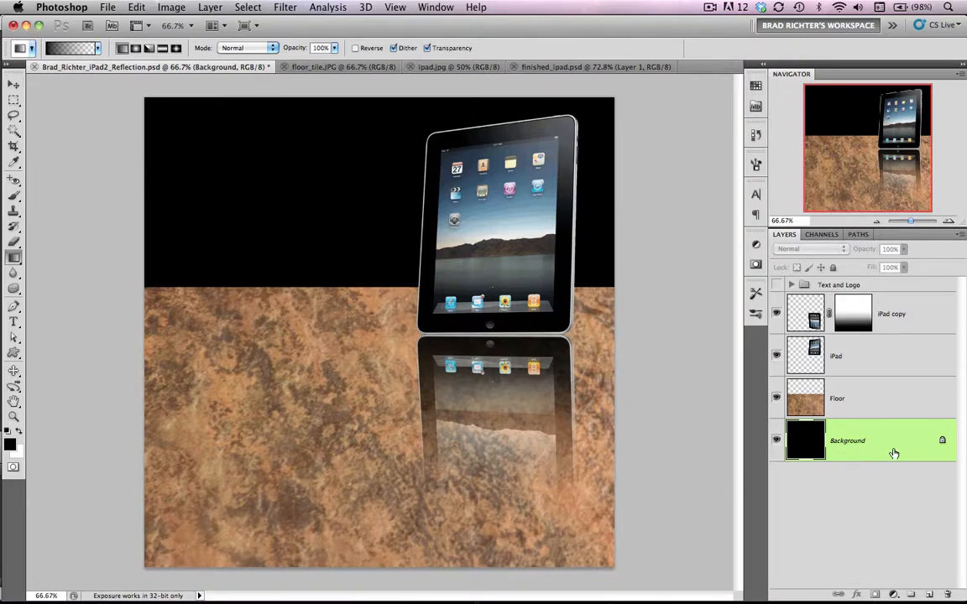
Add a Hue/Saturation adjustment layer directly above the Floor layer.
click(864, 411)
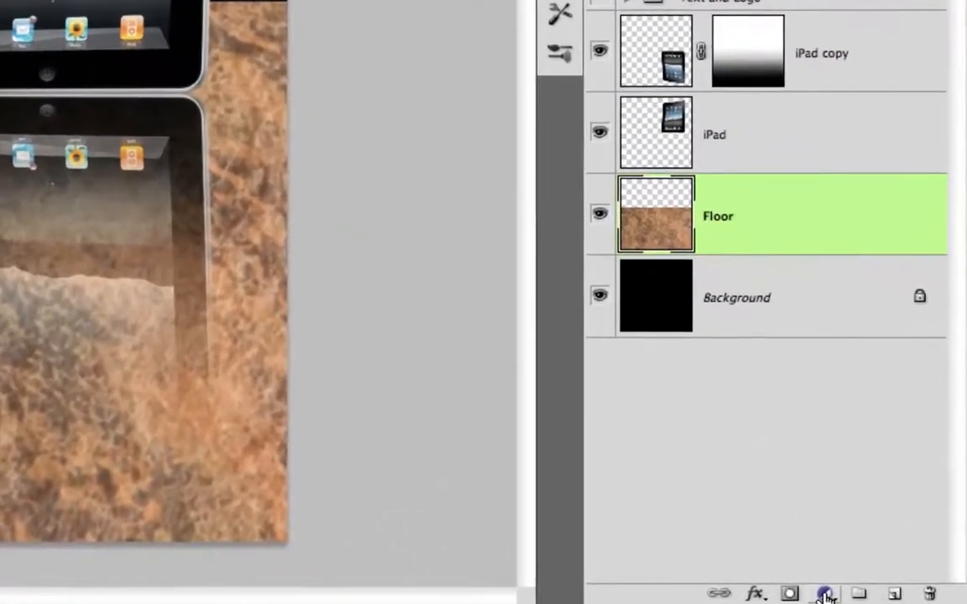
click(841, 594)
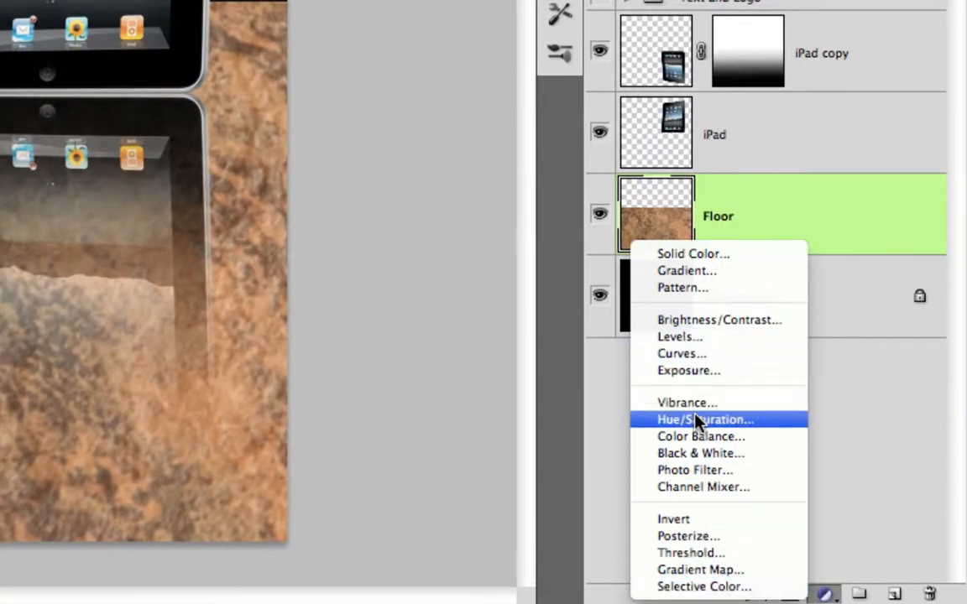
click(749, 419)
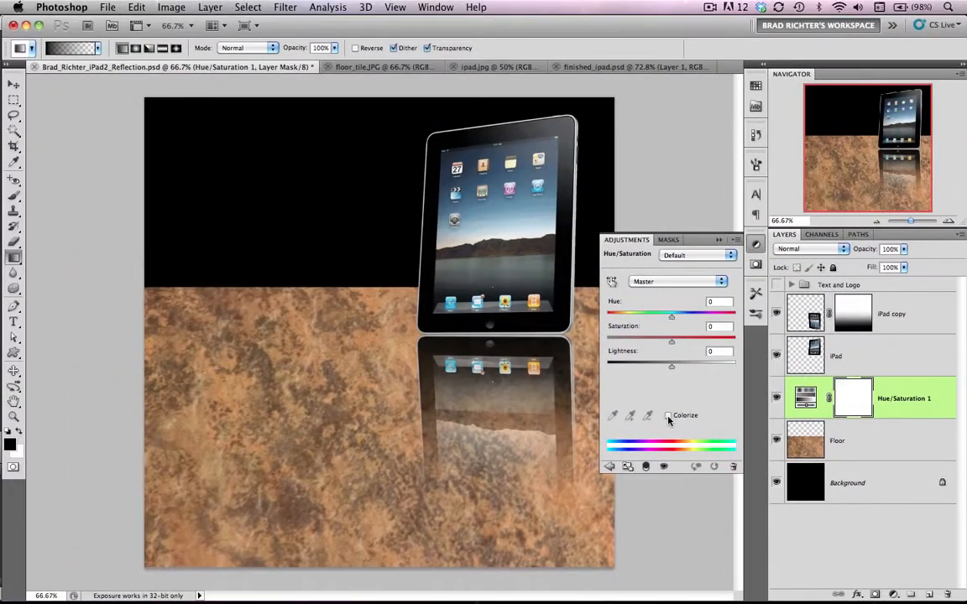
click(436, 7)
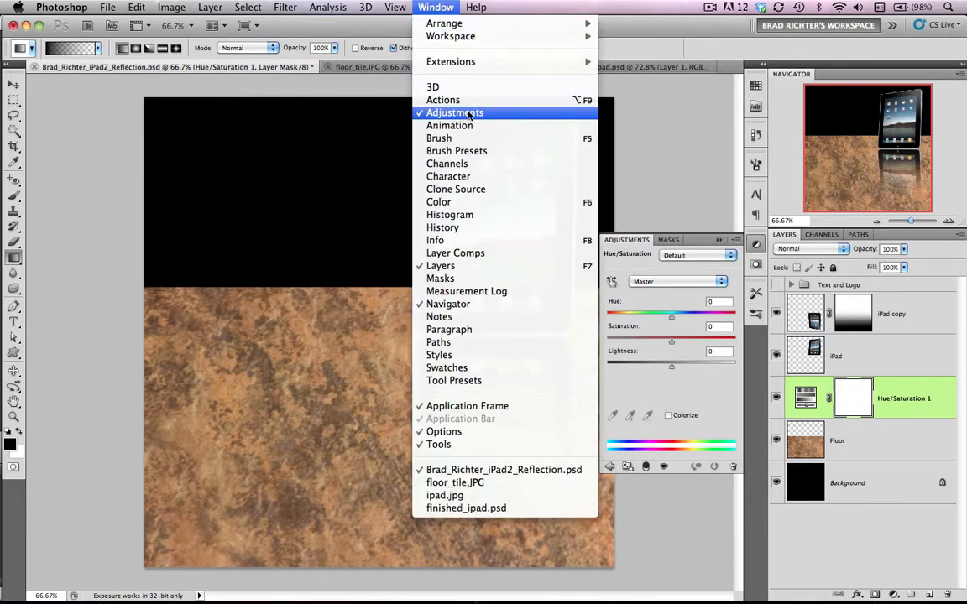
click(456, 71)
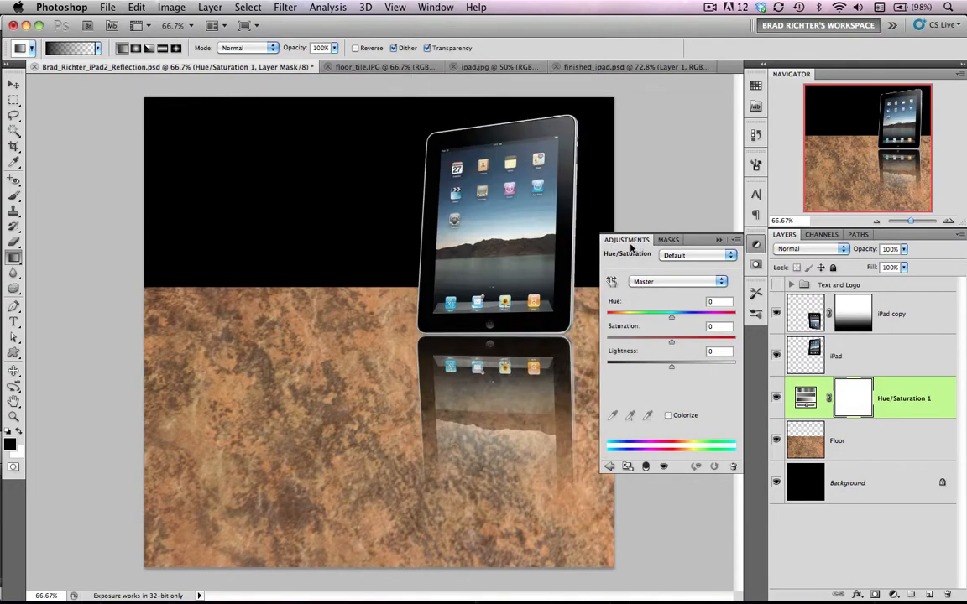
Colorize the floor blue in the Hue/Saturation adjustment with Hue 221 and a slightly lower saturation.
click(668, 415)
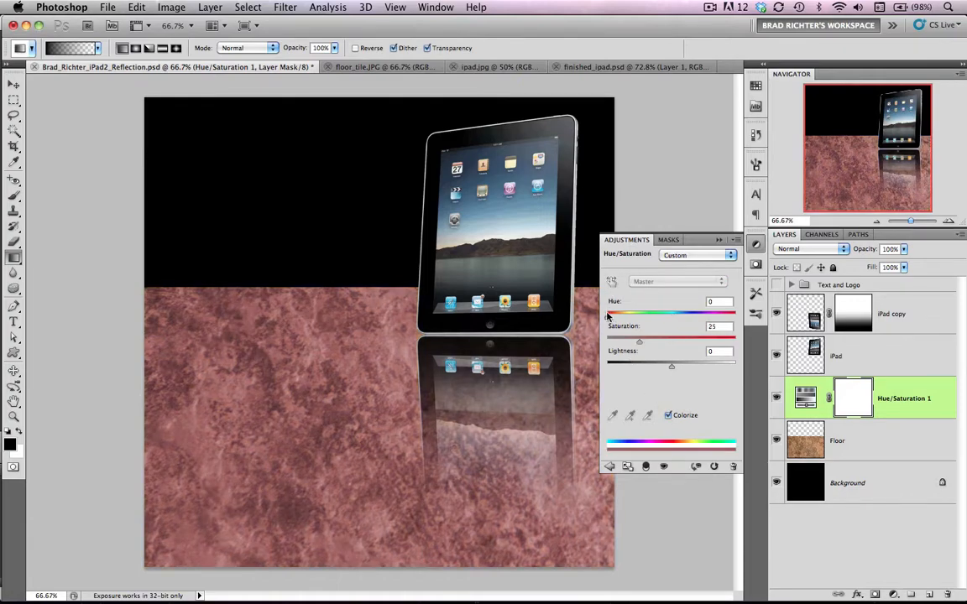
drag(608, 315, 686, 317)
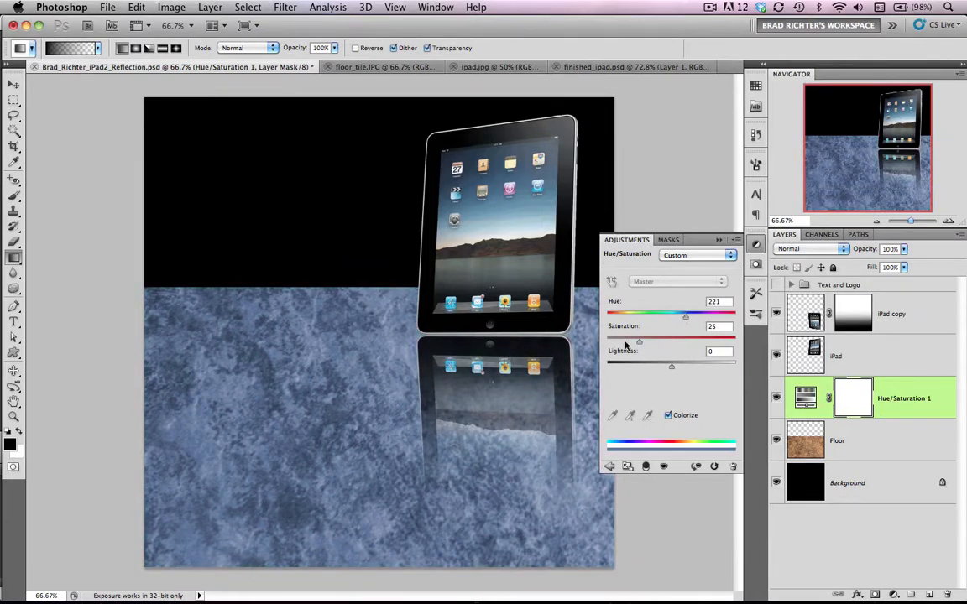
drag(637, 342, 633, 344)
click(718, 240)
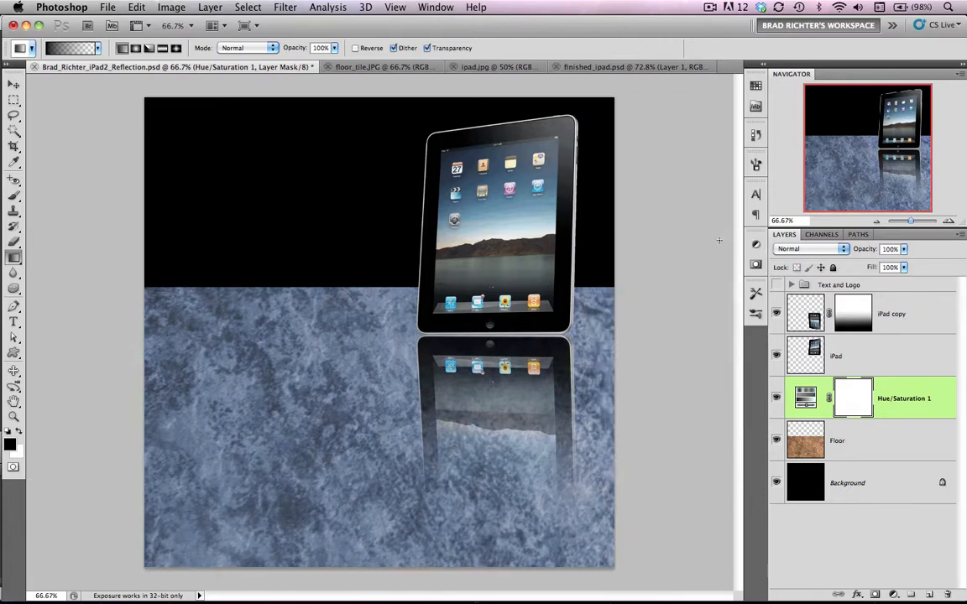
Add a layer mask to the Floor layer and fade its far edge into the black background with downward black-to-transparent gradients.
click(850, 449)
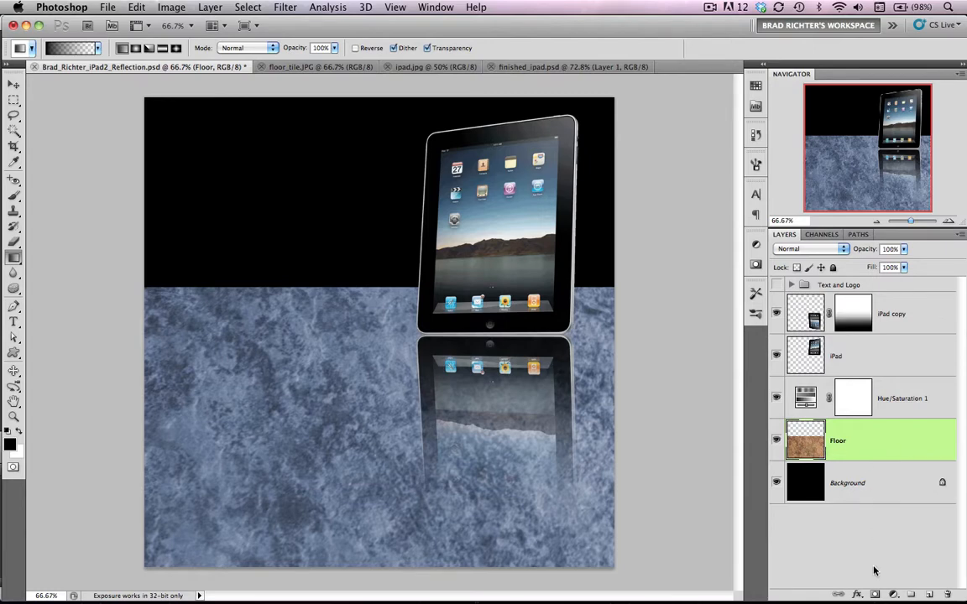
click(875, 593)
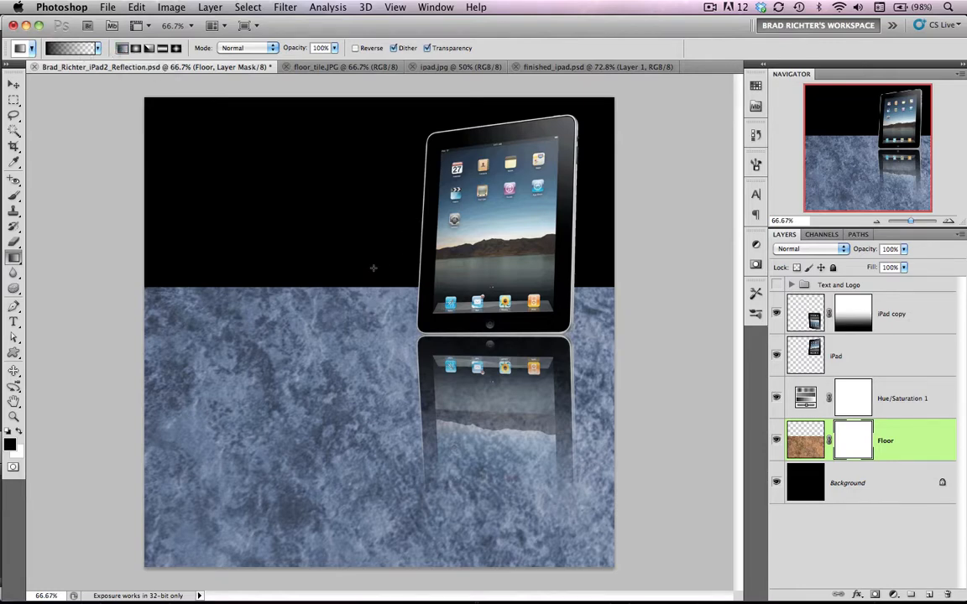
drag(373, 267, 373, 311)
drag(371, 458, 371, 458)
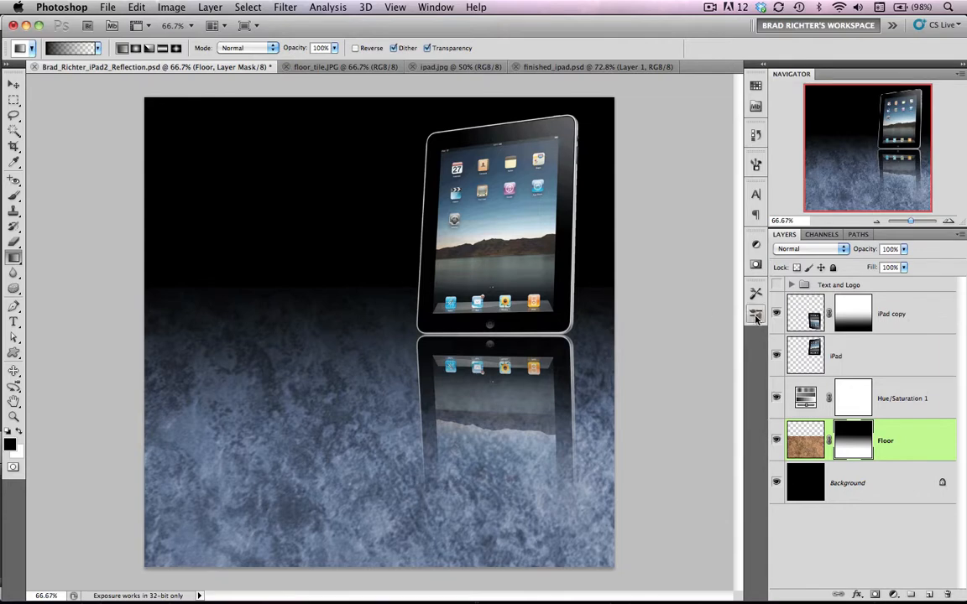
Show the Text and Logo group and view the composition enlarged in full-screen mode.
click(775, 285)
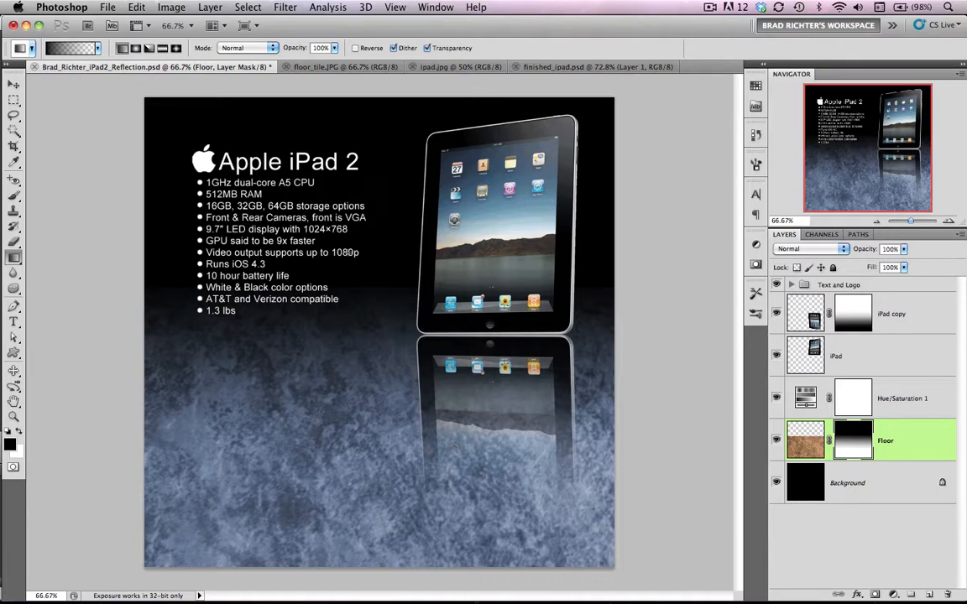
key(f)
key(f)
key(ctrl+plus)
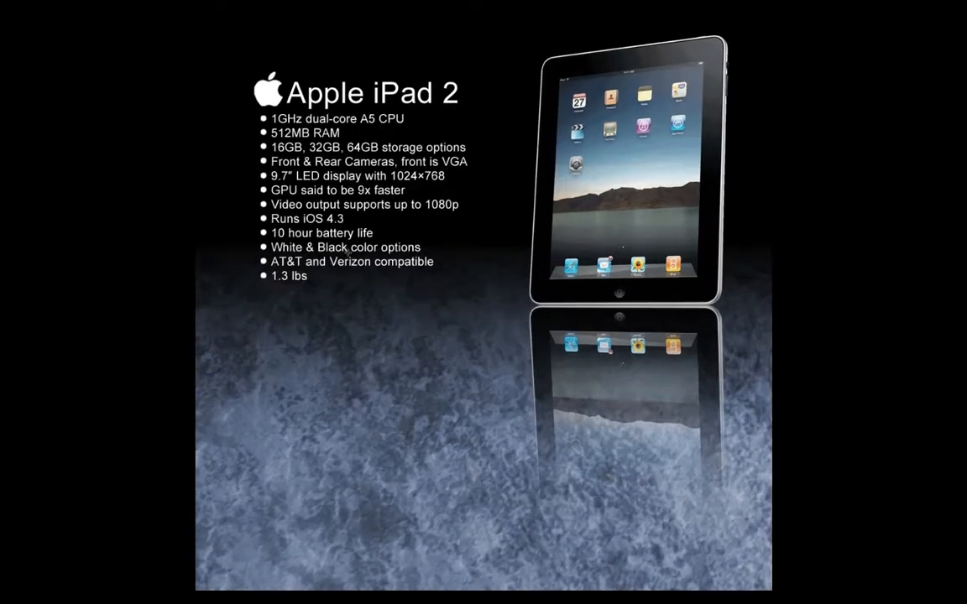